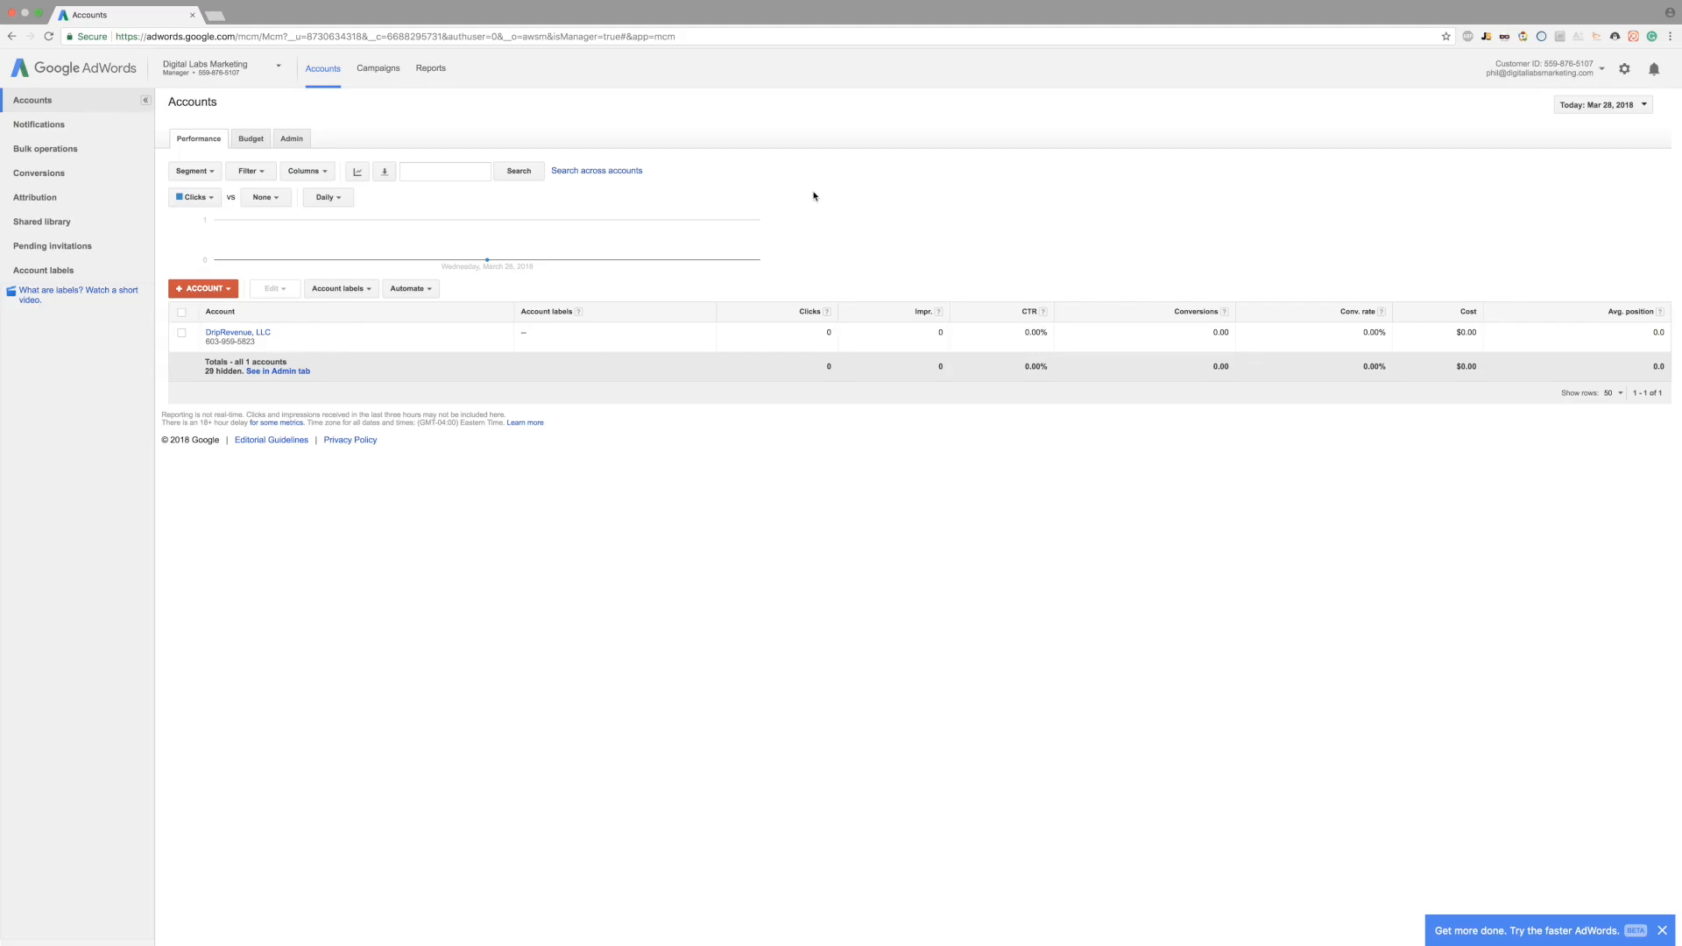
click(225, 335)
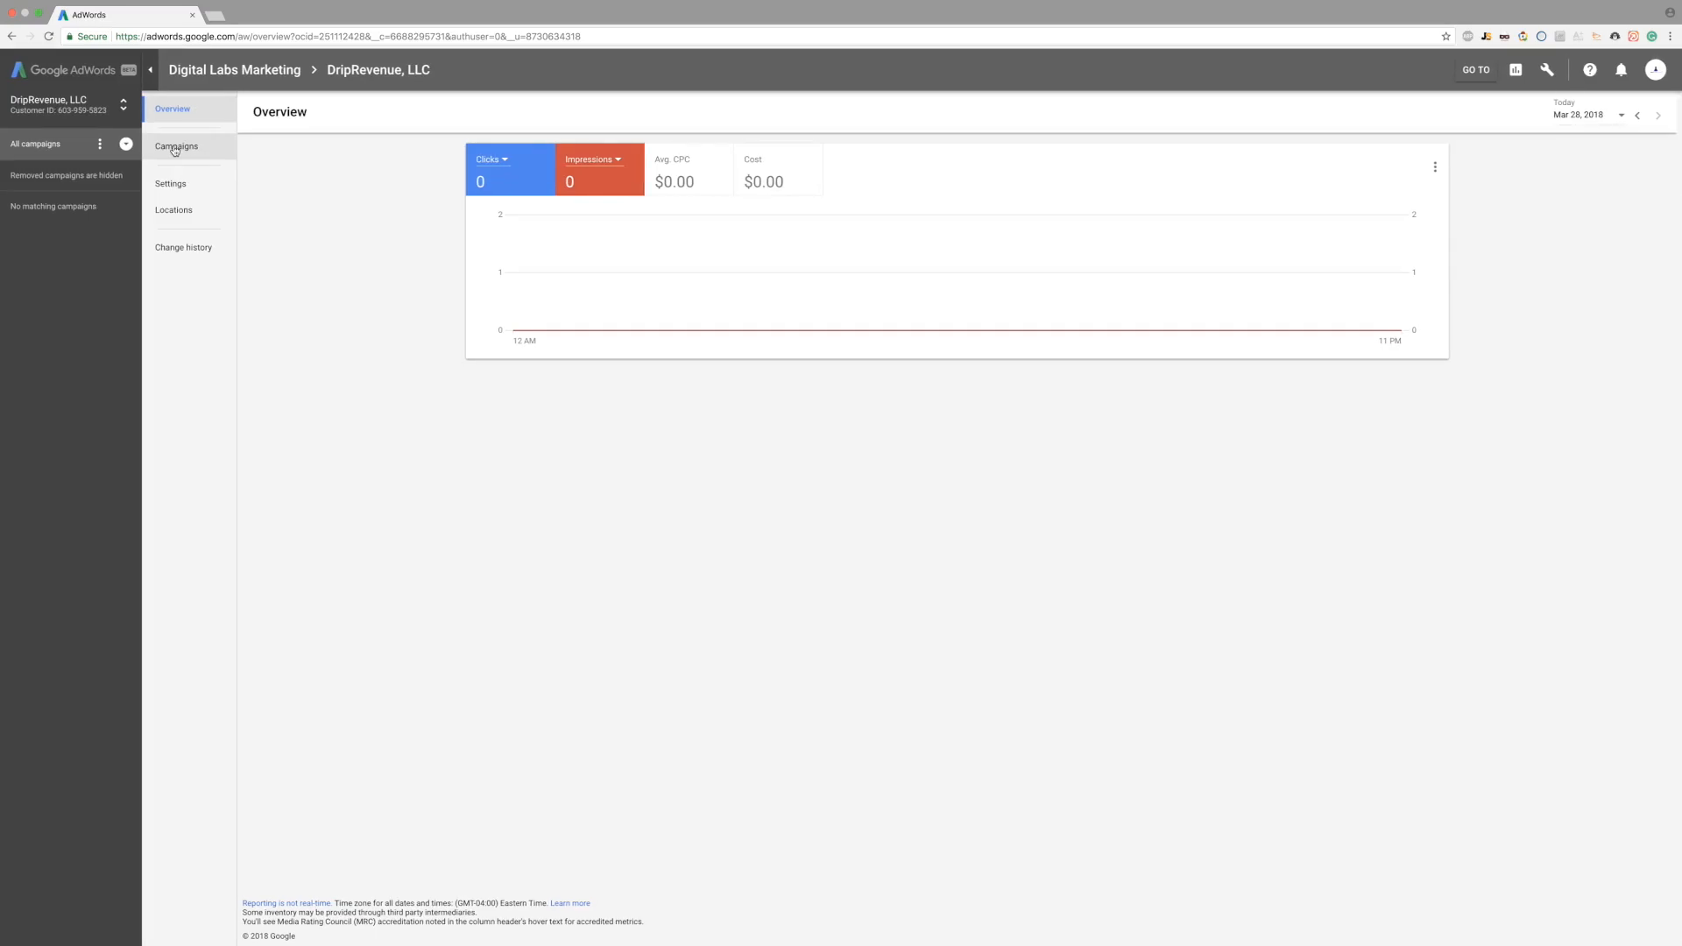
click(1547, 73)
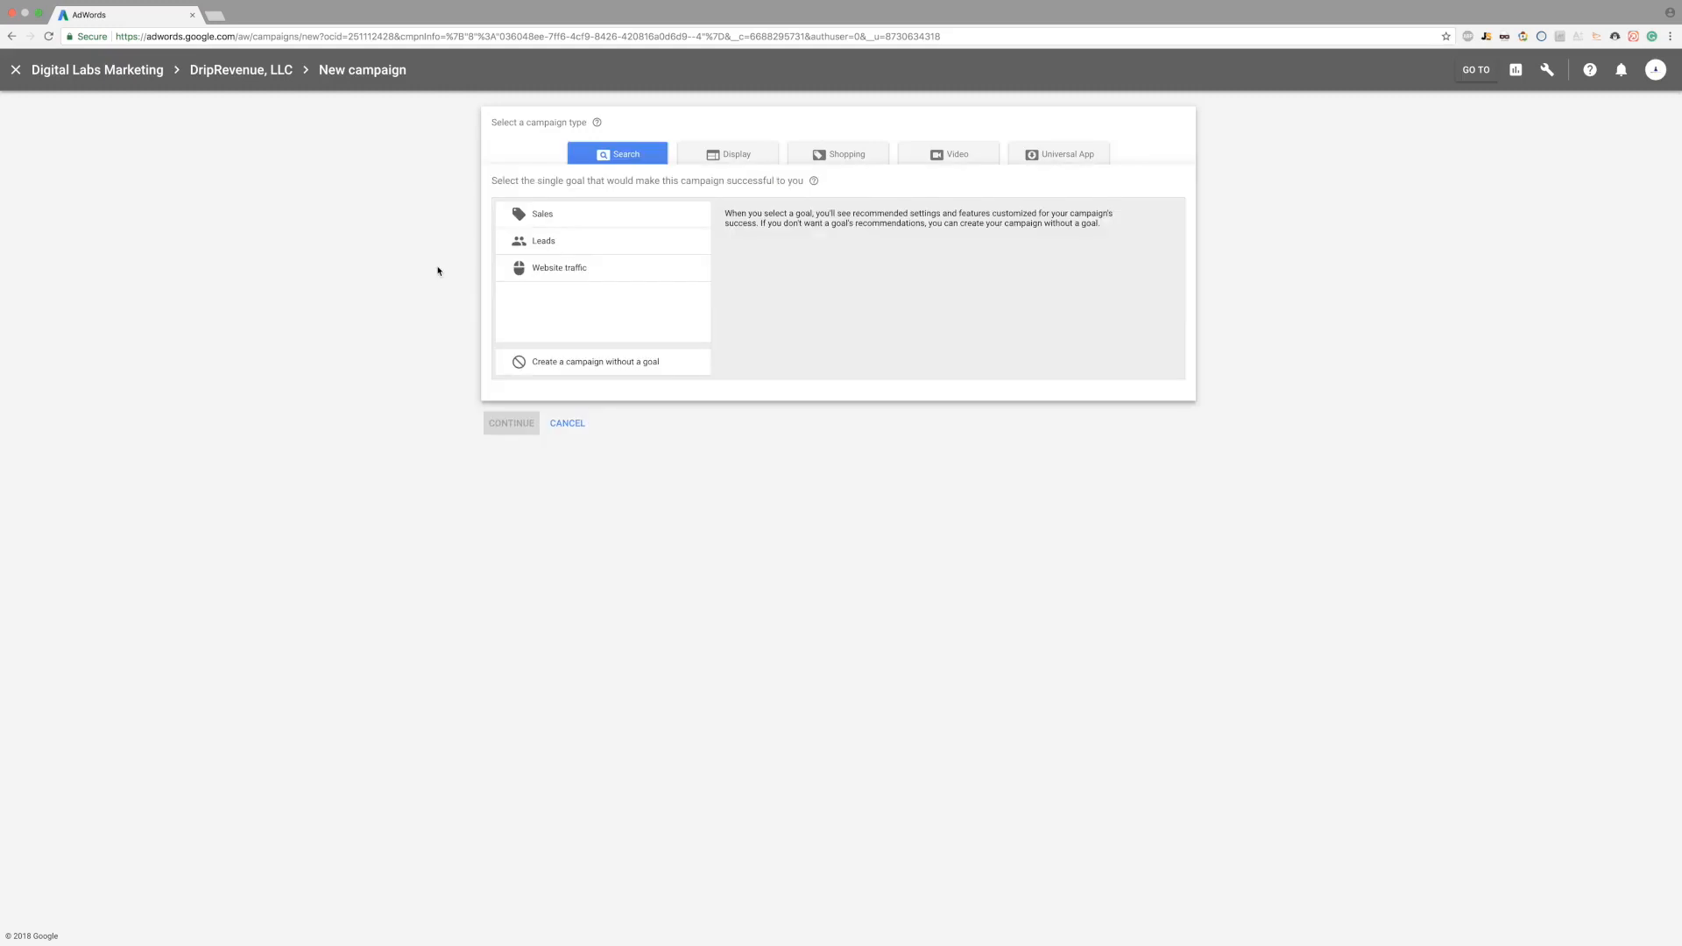
click(547, 271)
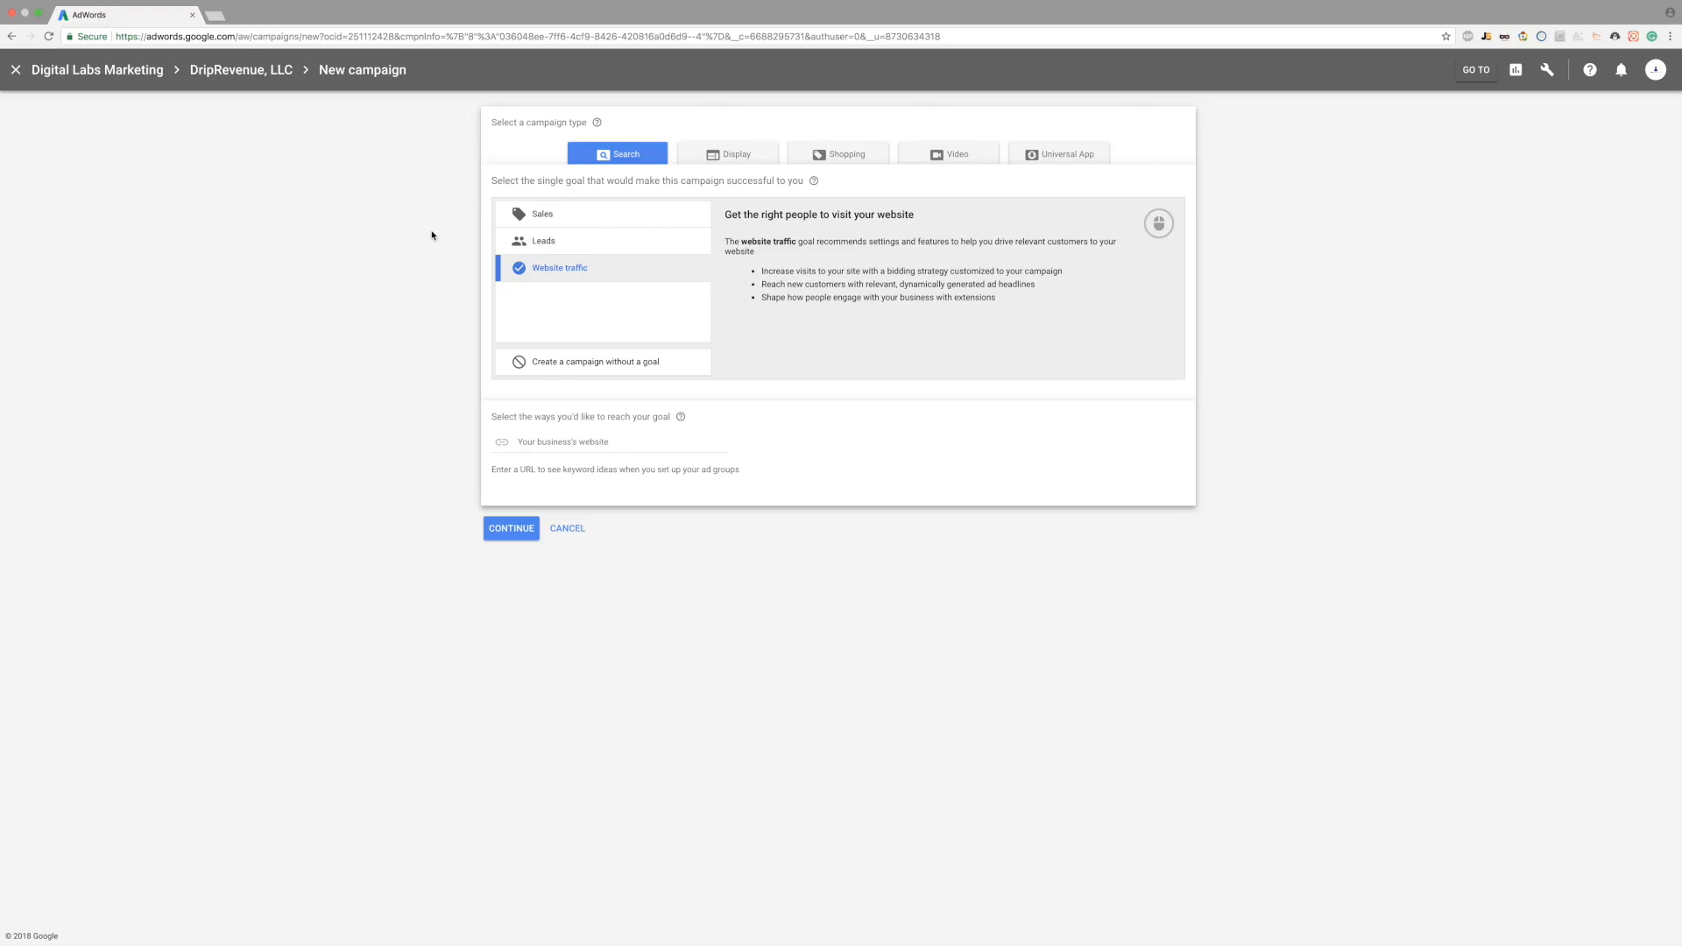
click(582, 443)
text(https://getfixd.io/offer-01/)
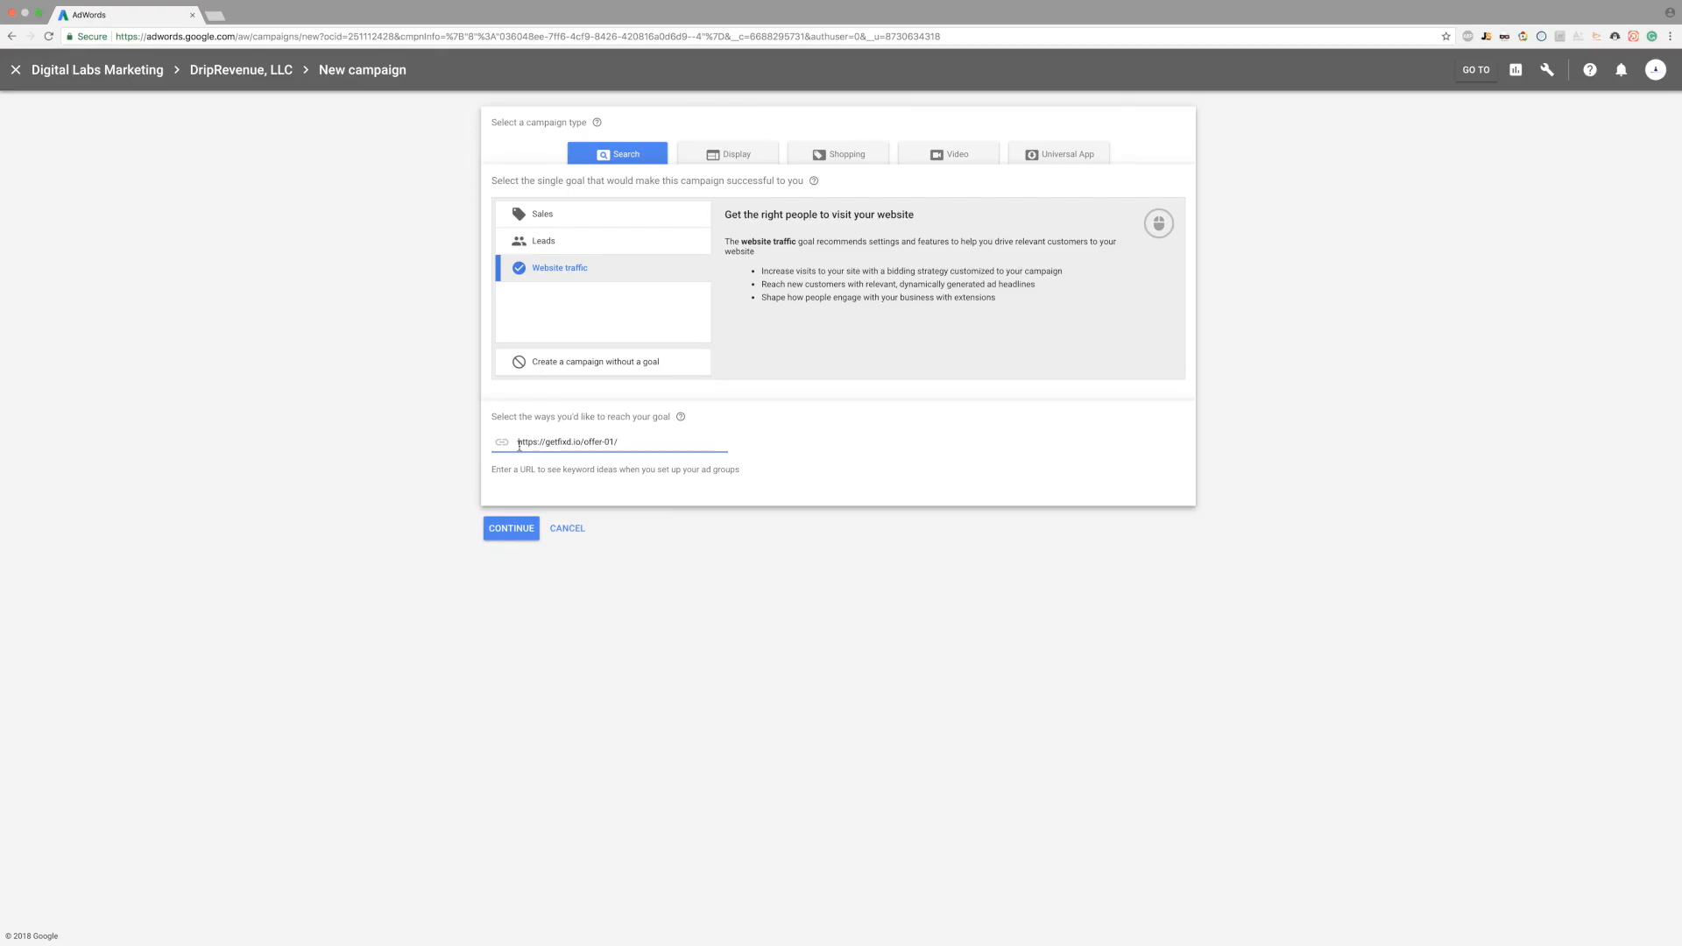
click(512, 528)
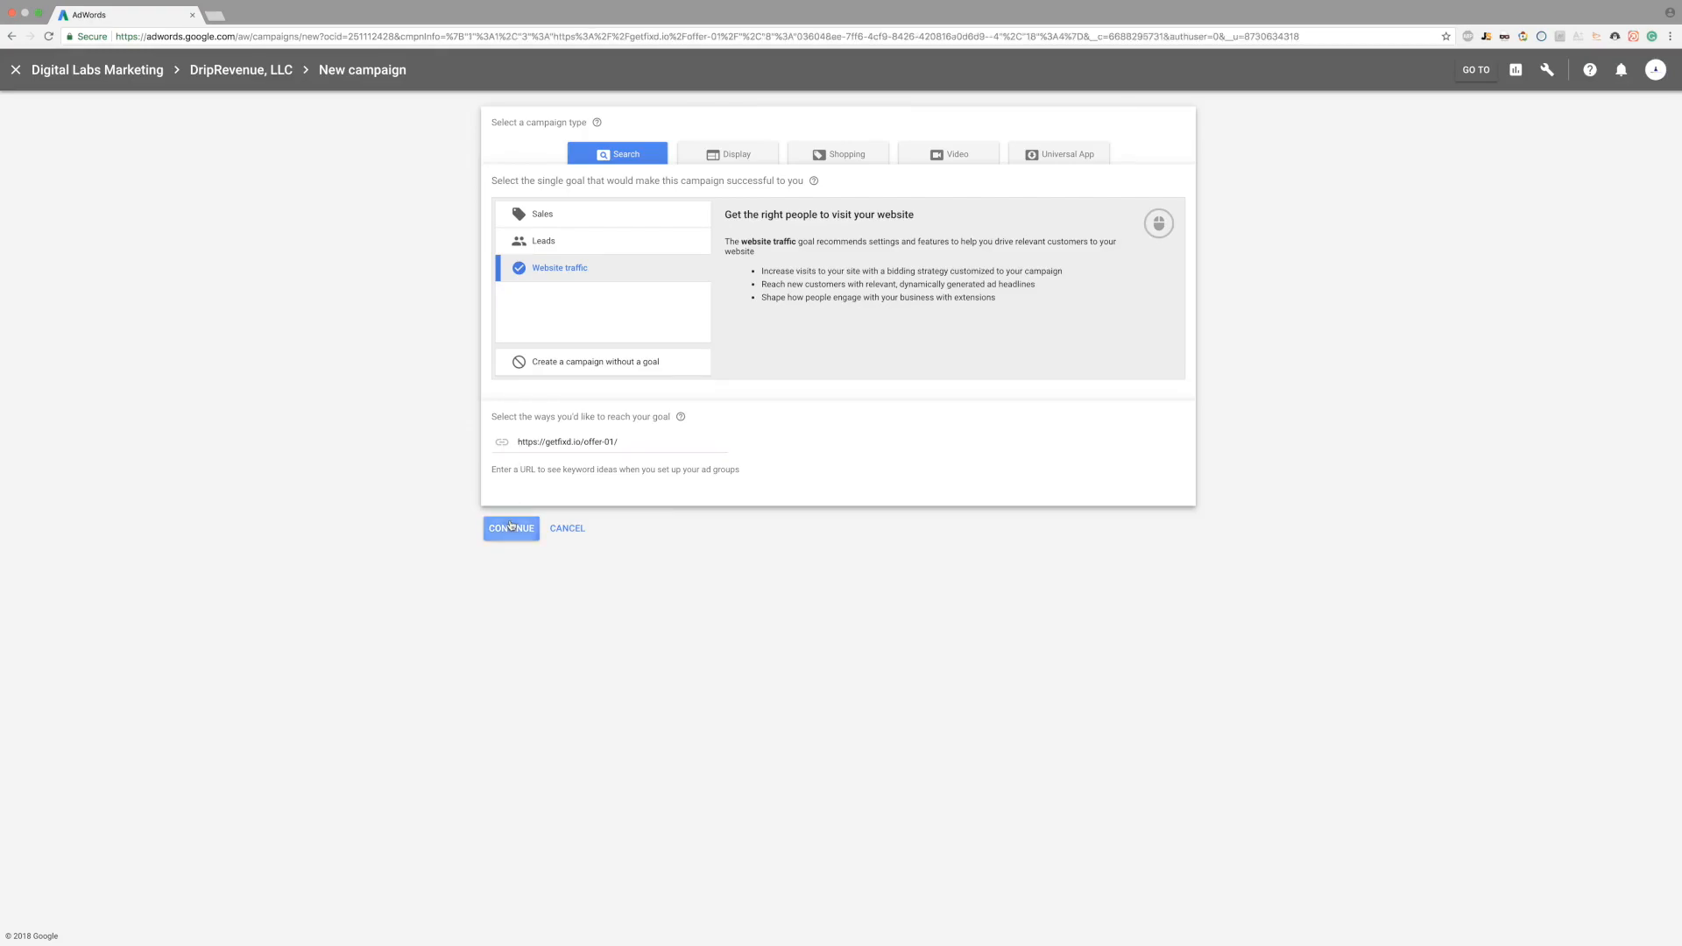
- Name the campaign "FIXD, Global, Generic Terms", exclude the Google Display Network, and target all countries and territories
text(FIXD, Global, Generic Terms)
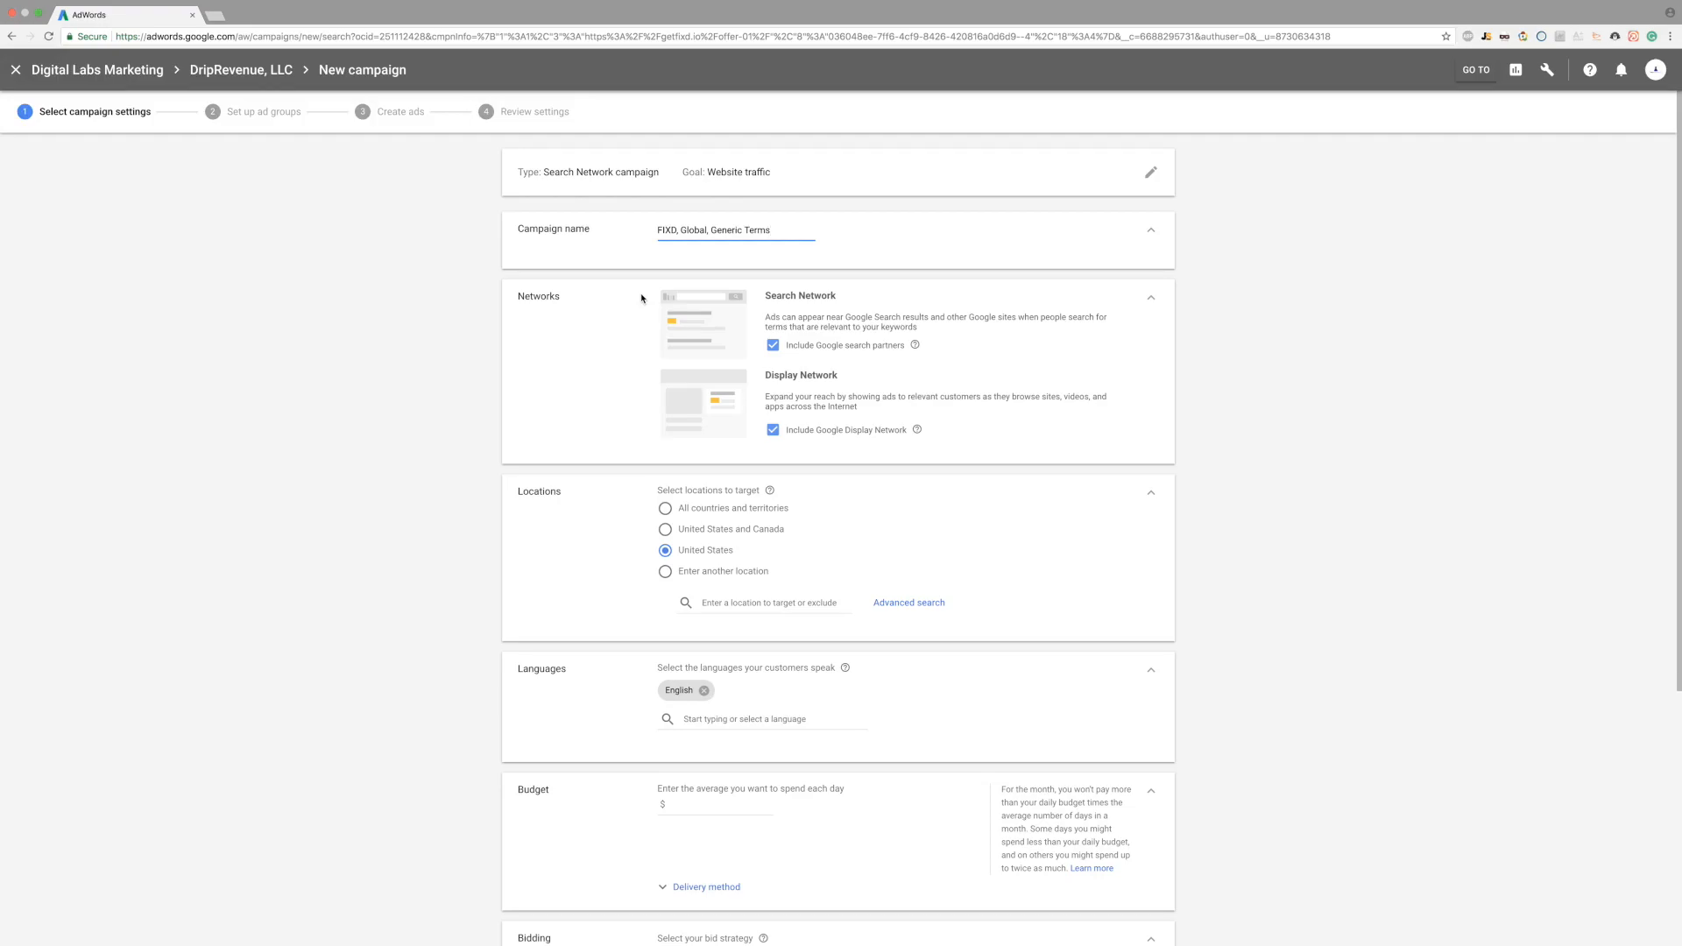
click(772, 430)
click(666, 512)
- Set the average daily budget to $50.00 with the Standard delivery method
scroll(666, 613, down, 5)
click(727, 448)
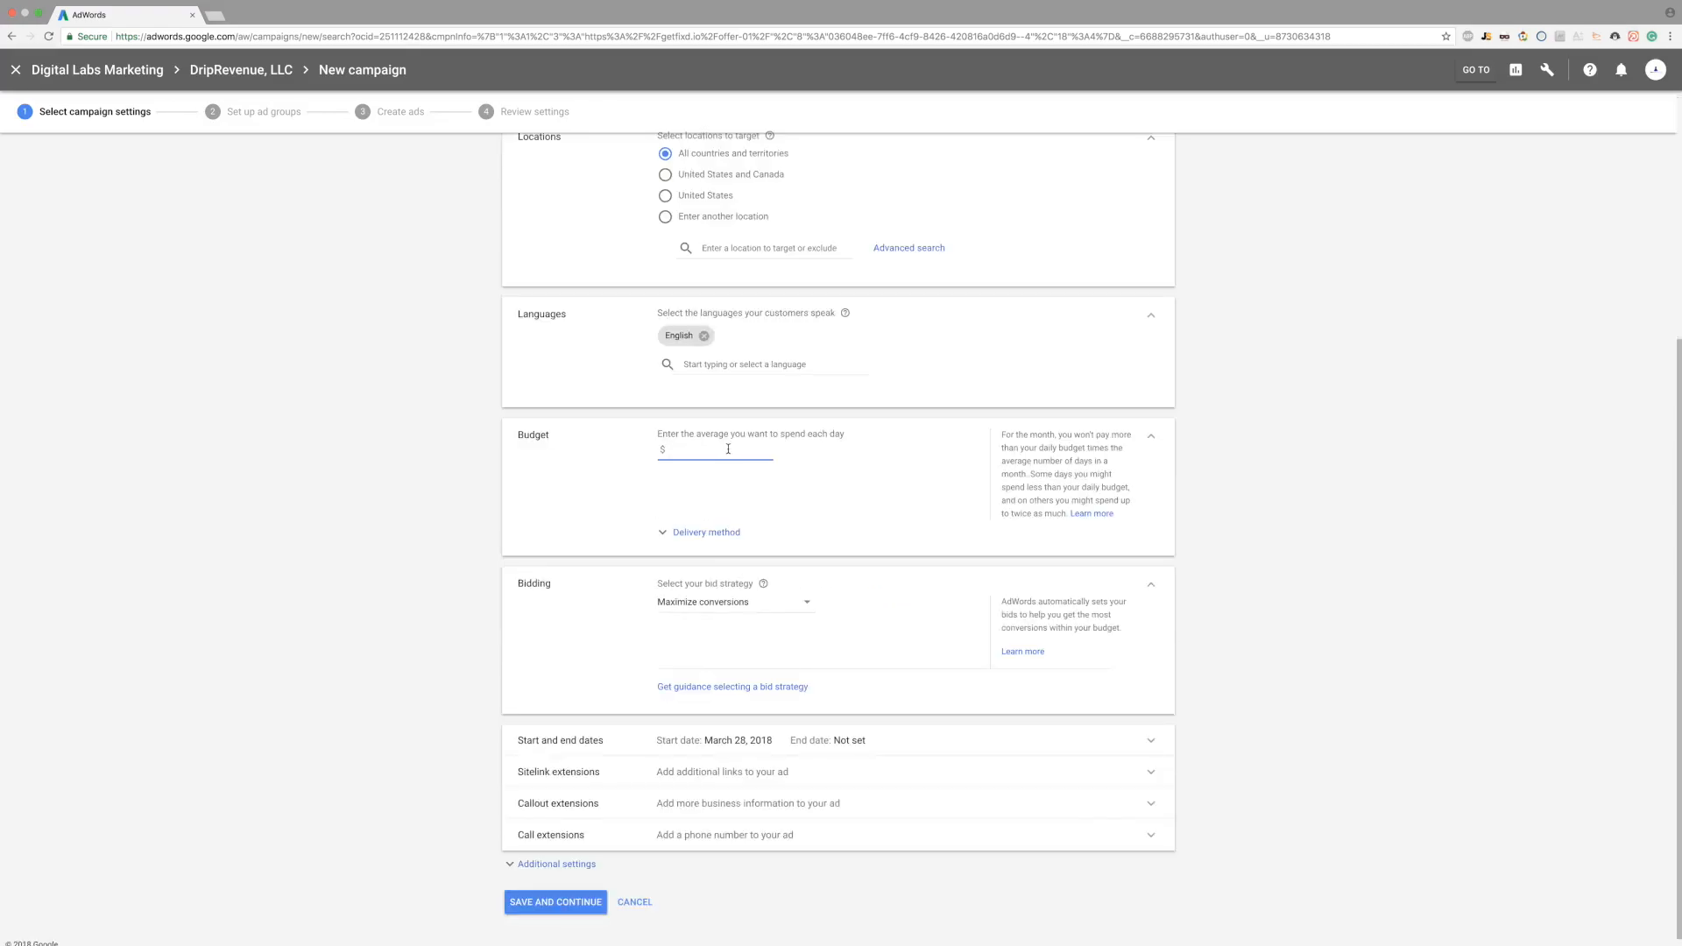
text(50.00)
click(734, 532)
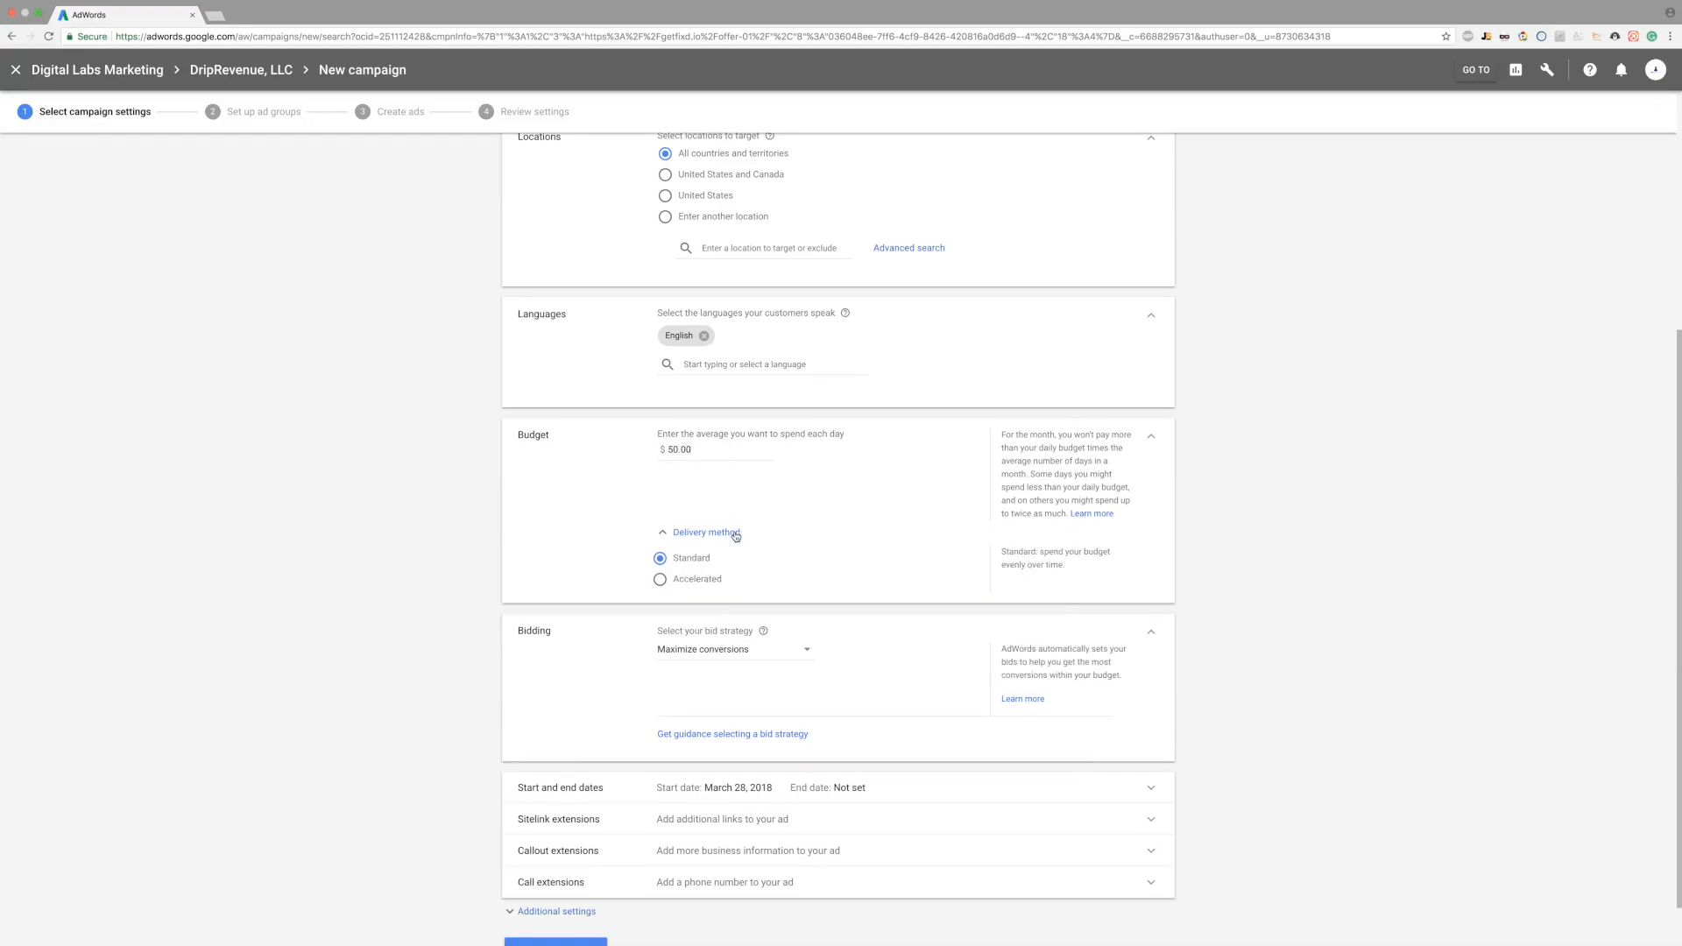
click(658, 562)
click(668, 533)
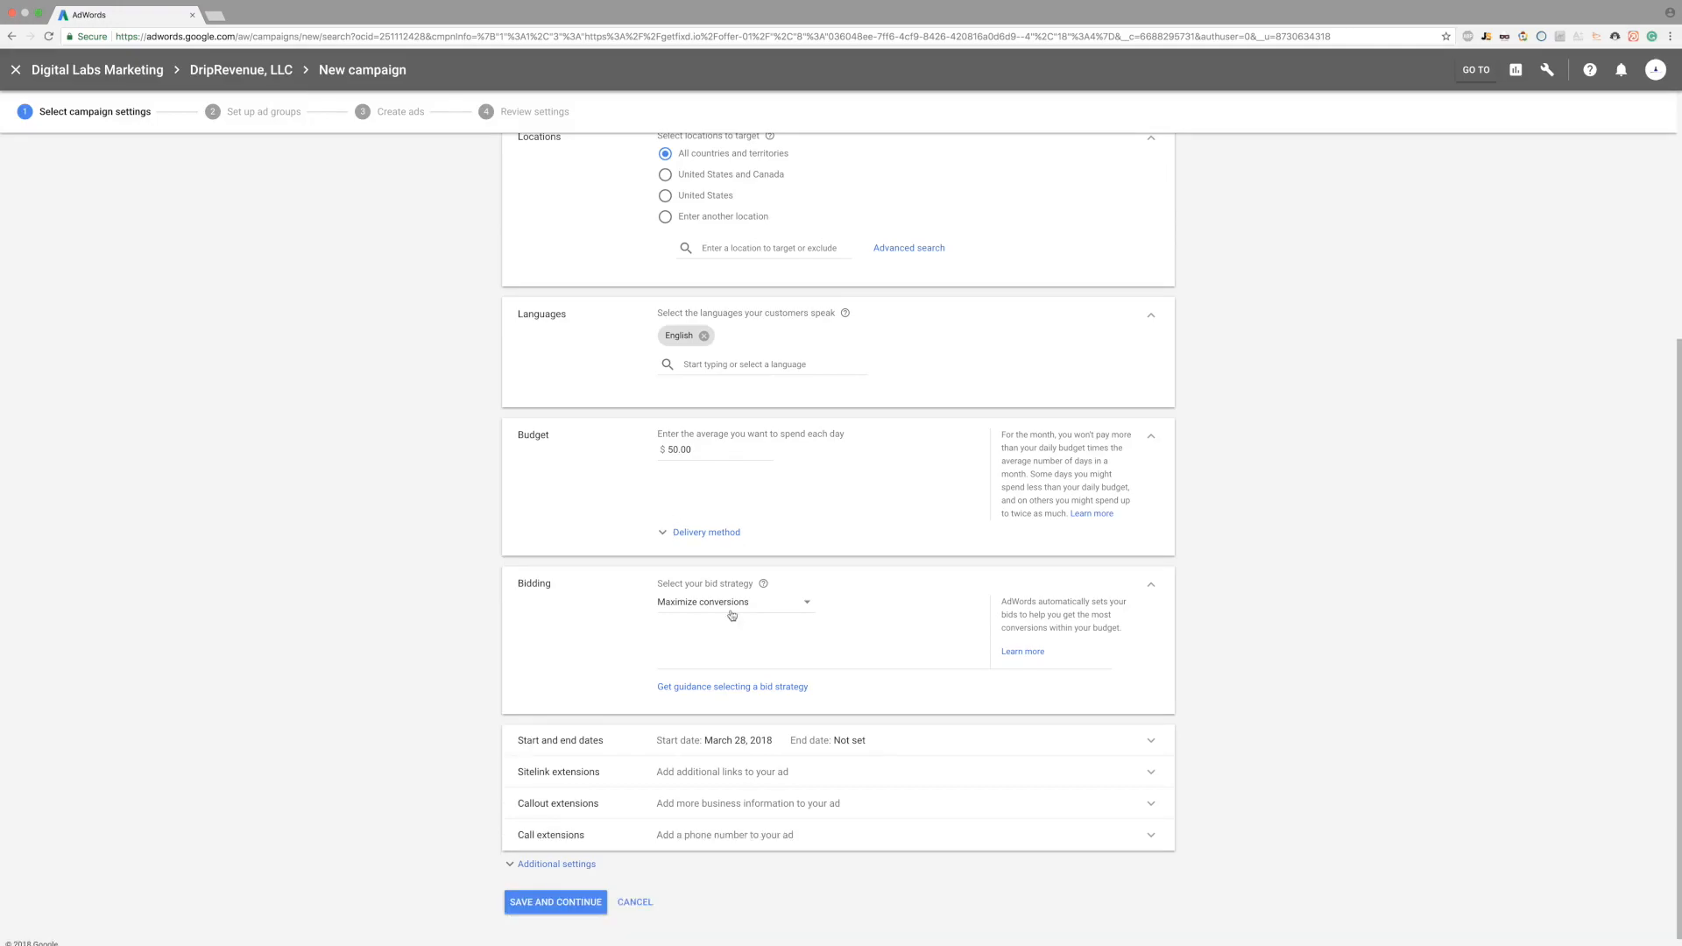
- Choose Manual CPC as the bid strategy with Enhanced CPC turned off, and save the campaign settings
click(731, 615)
click(712, 817)
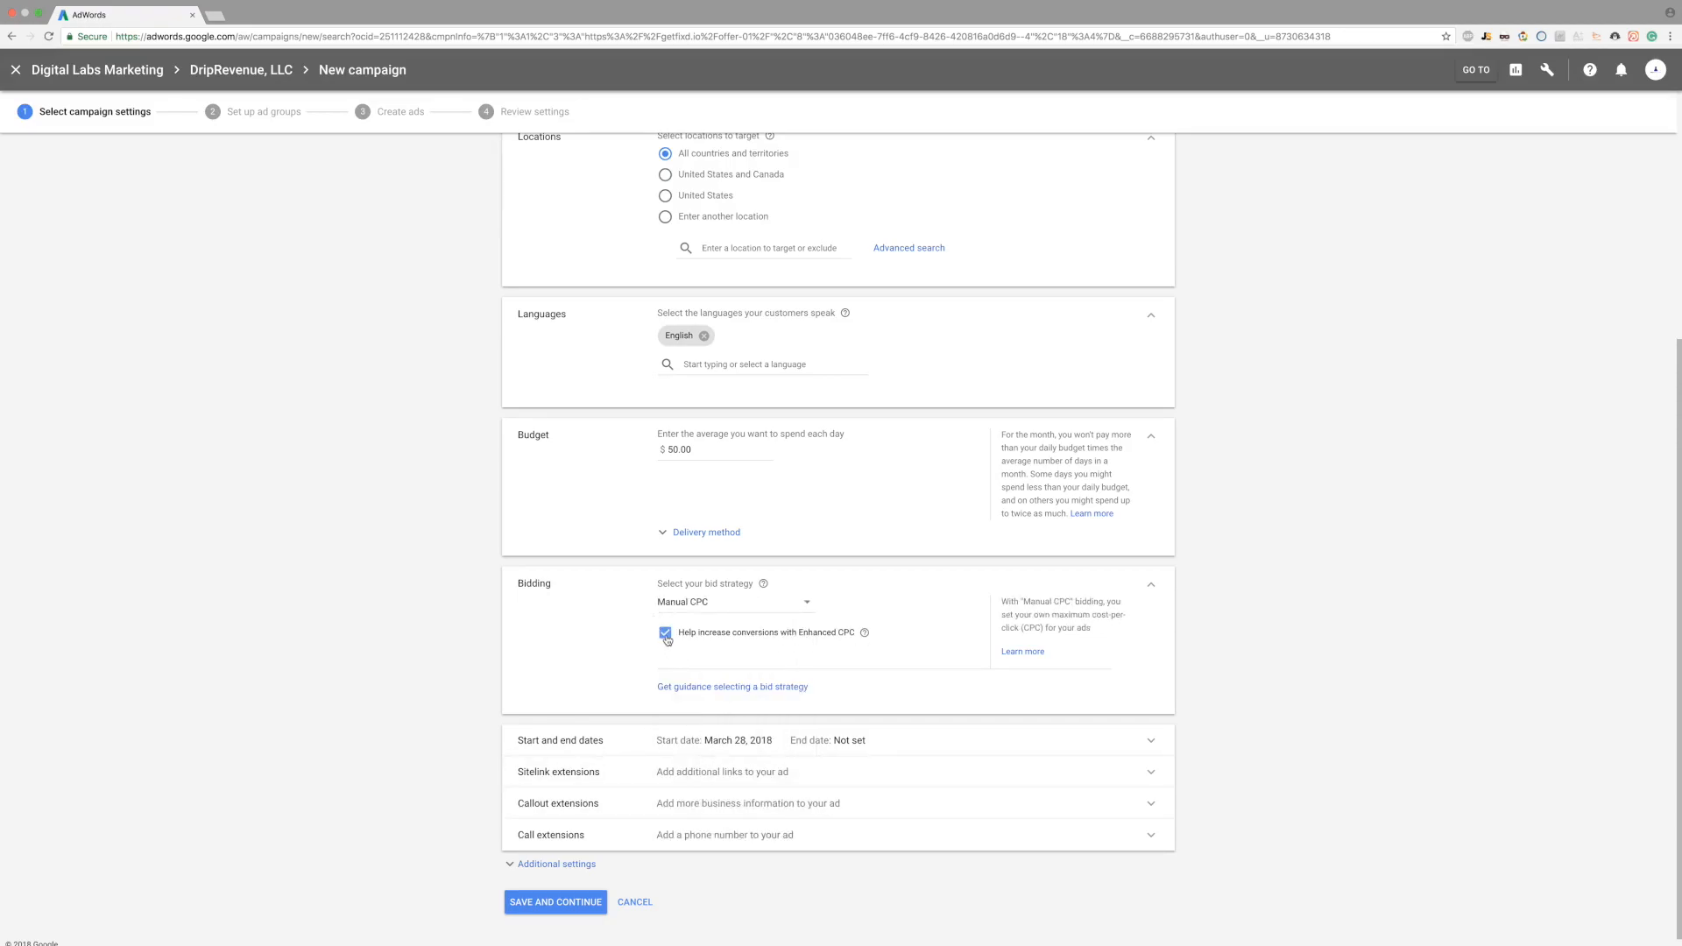
click(665, 638)
click(509, 898)
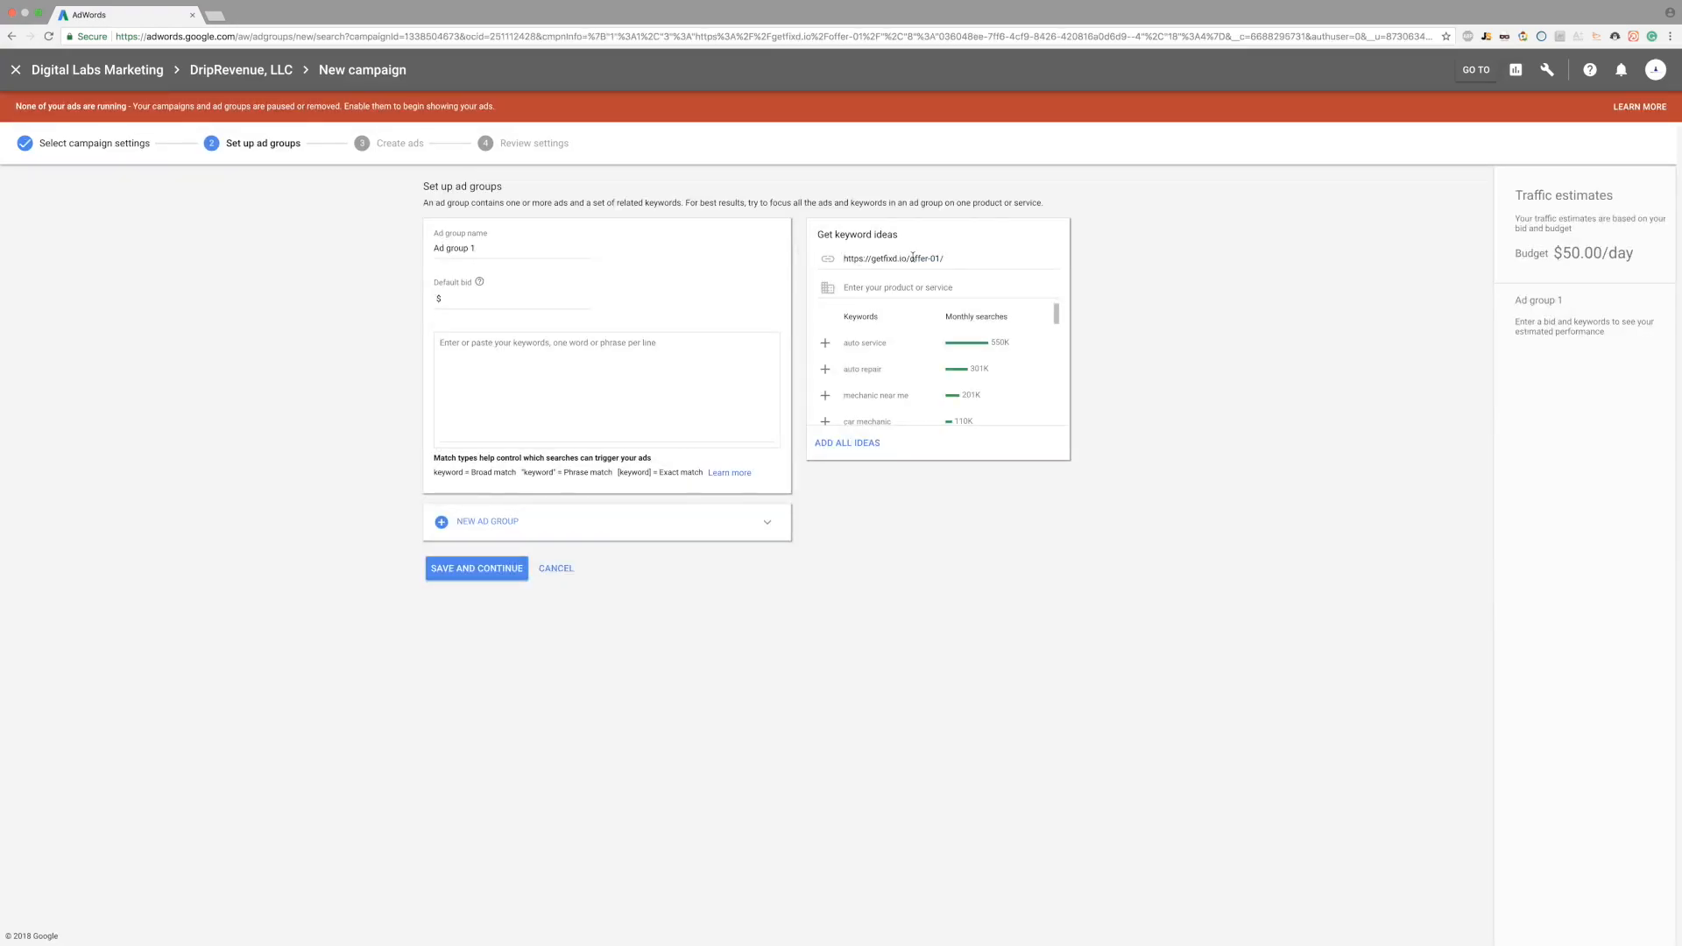
- Look through the suggested keyword ideas for the landing page and the available planning tools
scroll(895, 351, down, 3)
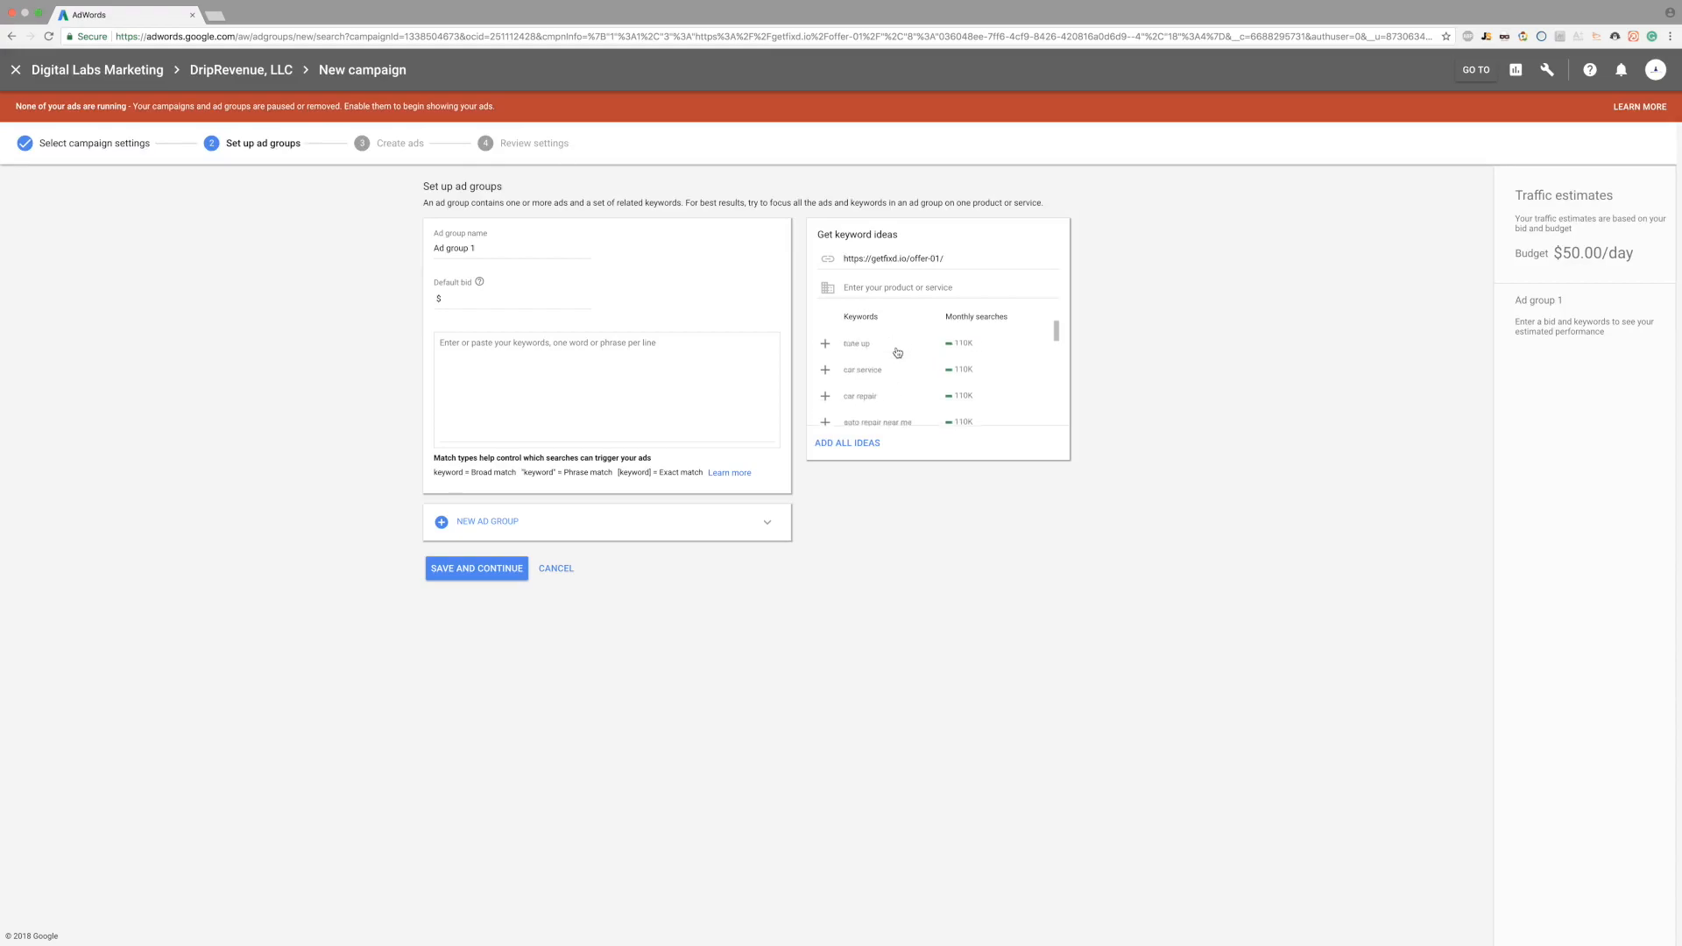
scroll(897, 352, up, 4)
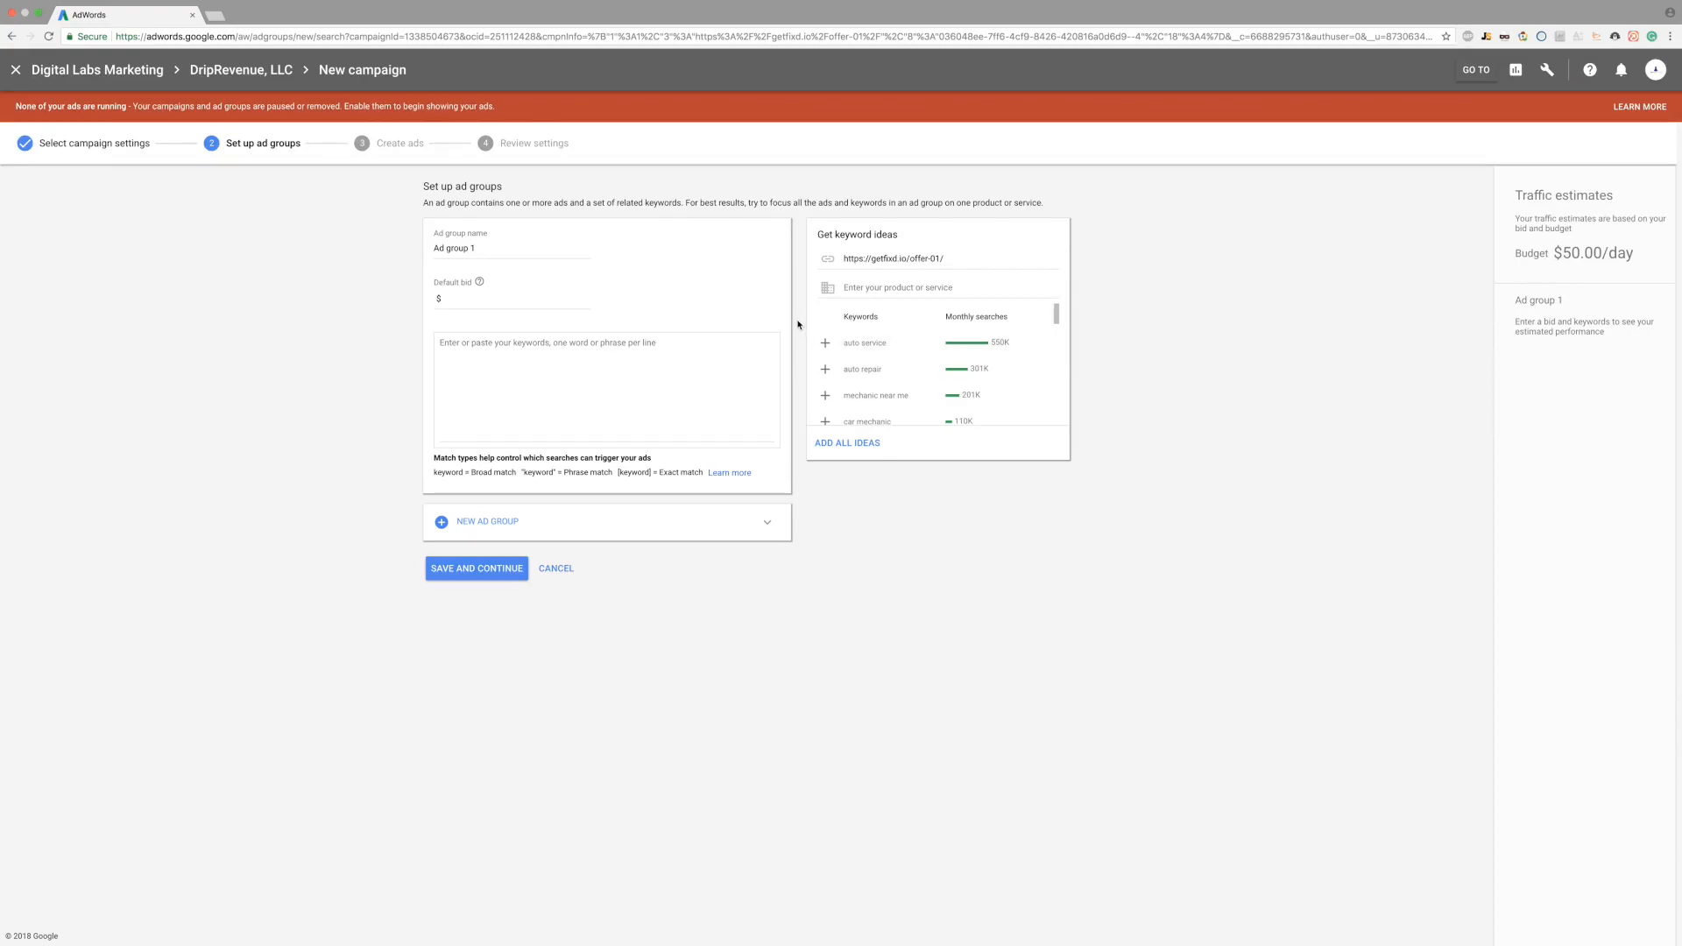
click(1545, 77)
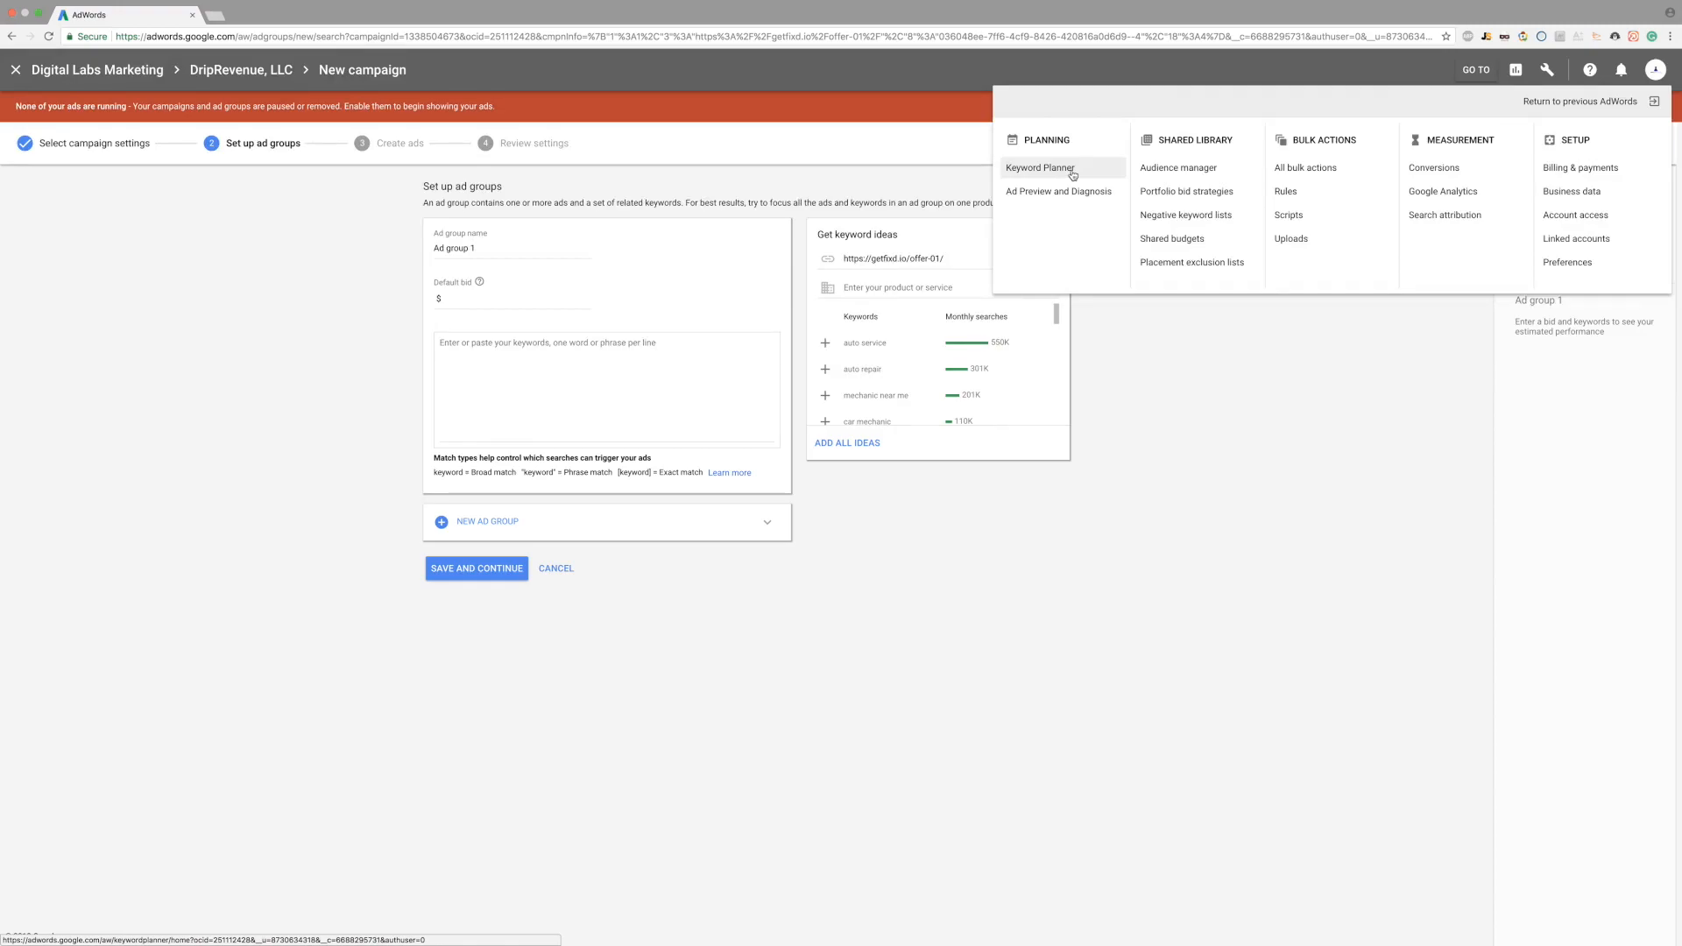
- Give Ad group 1 a $1.50 default bid and the phrase-match keywords "obd2 car scanner tool", "car scanner tool", "check engine light tool" and "car scanner"
click(405, 295)
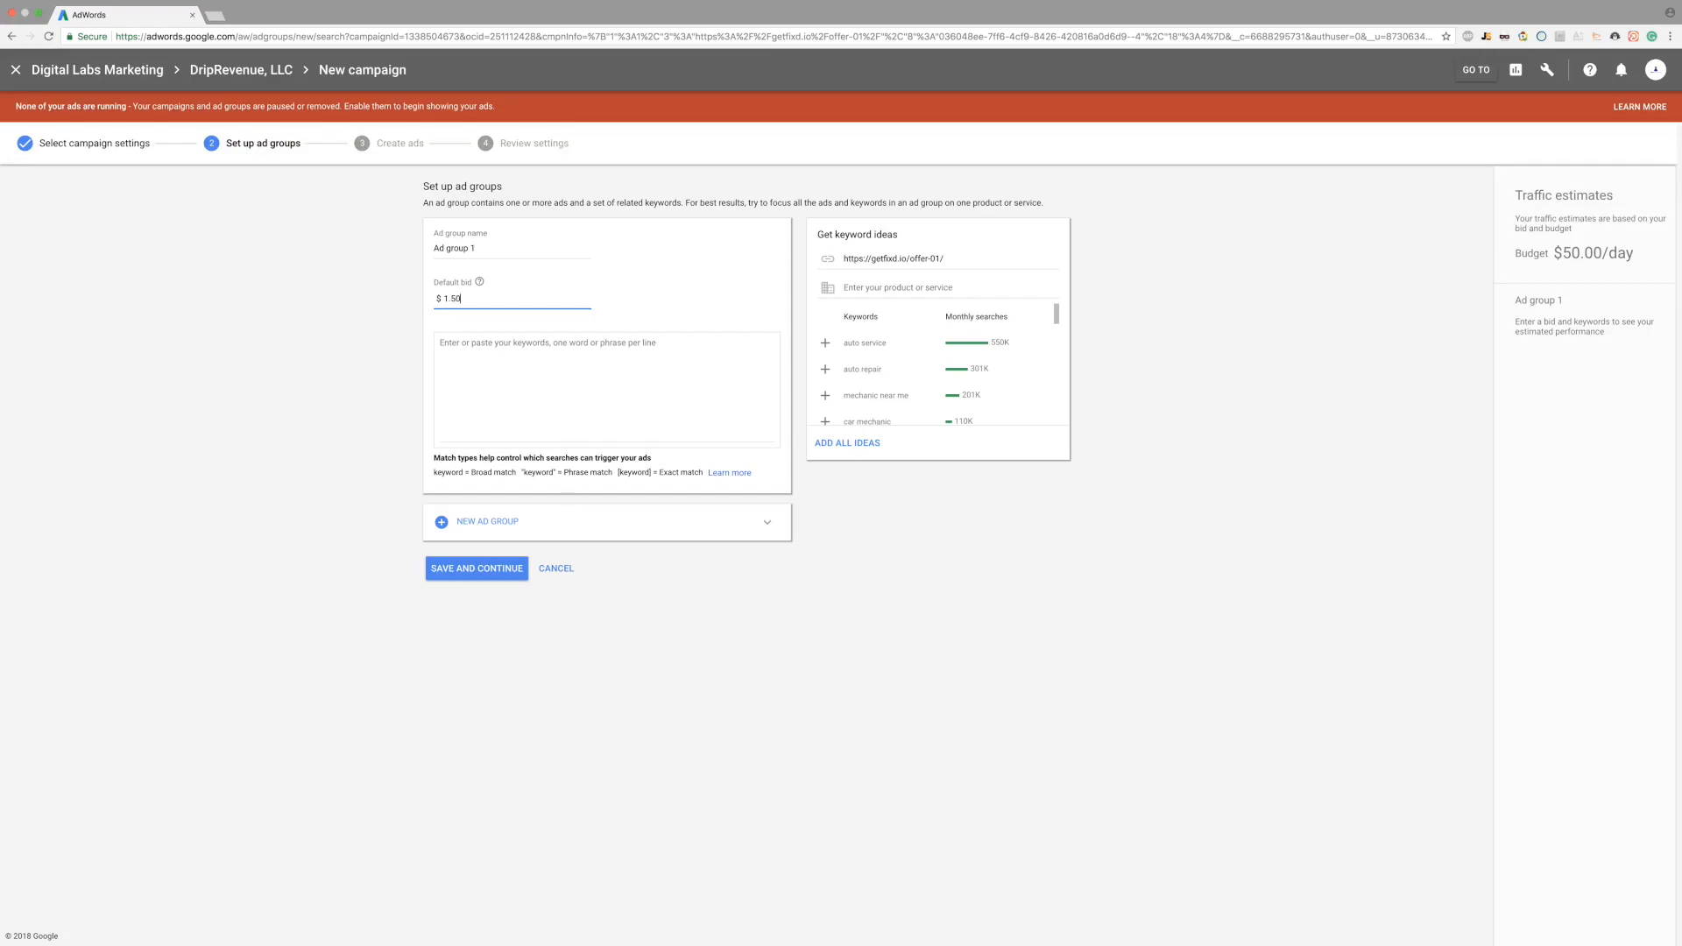
click(360, 329)
click(612, 379)
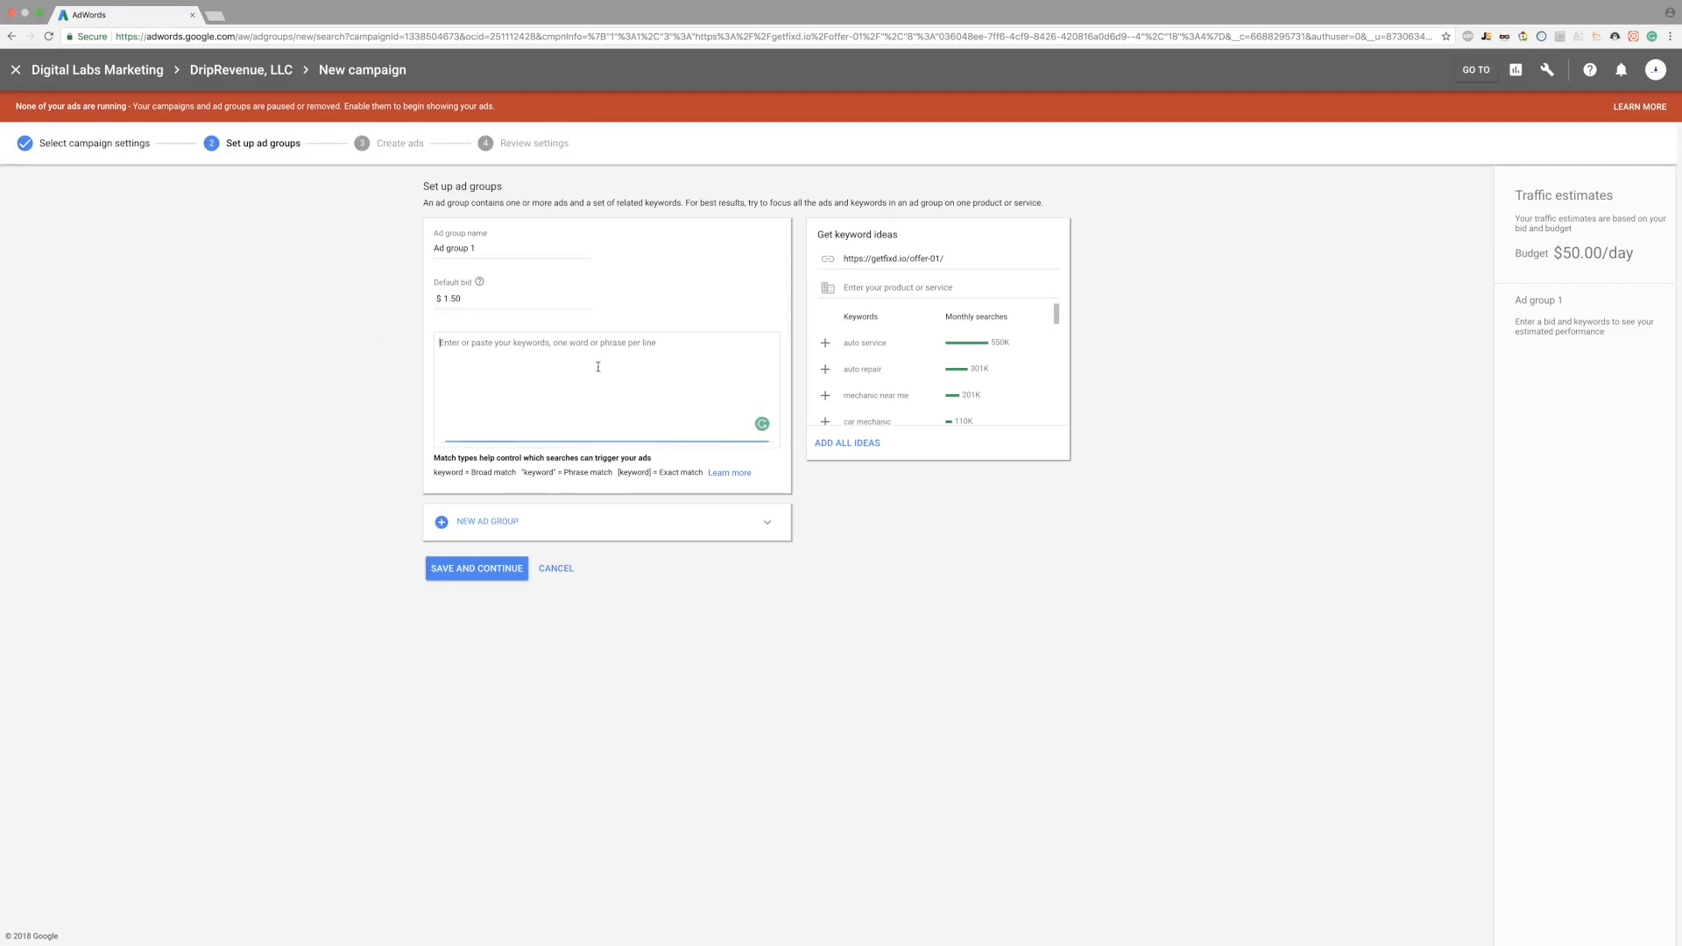
text(1)
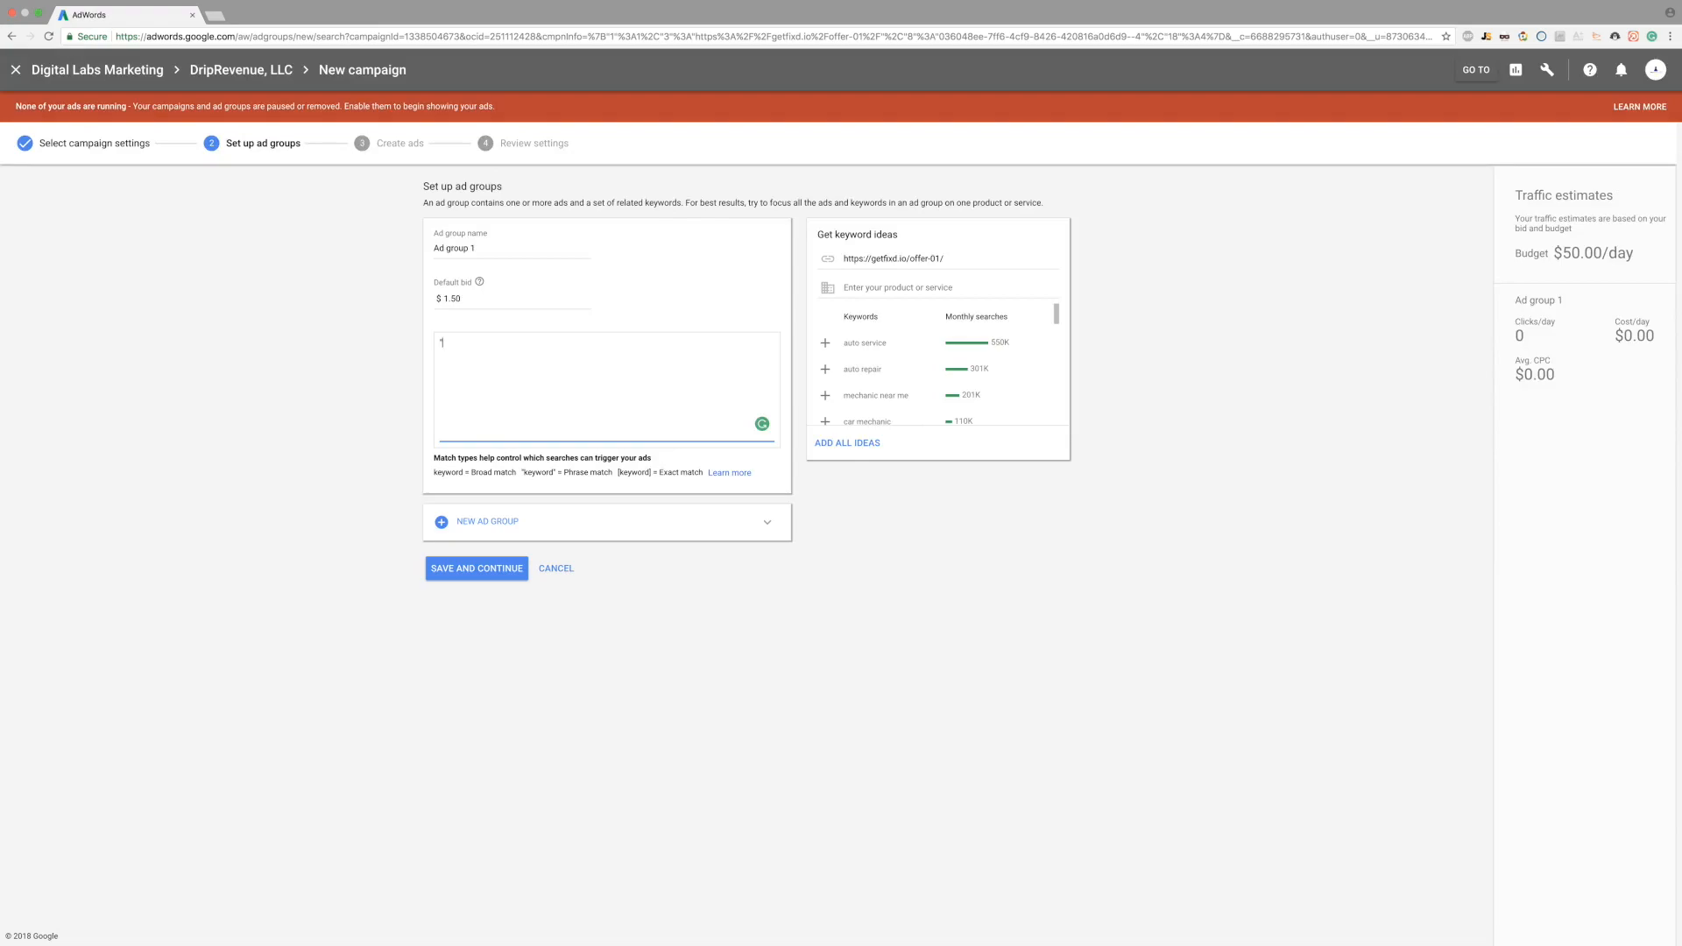
text("obd2 car scanner tool" "car scanner tool" "check engine light tool" "car scanner")
click(394, 369)
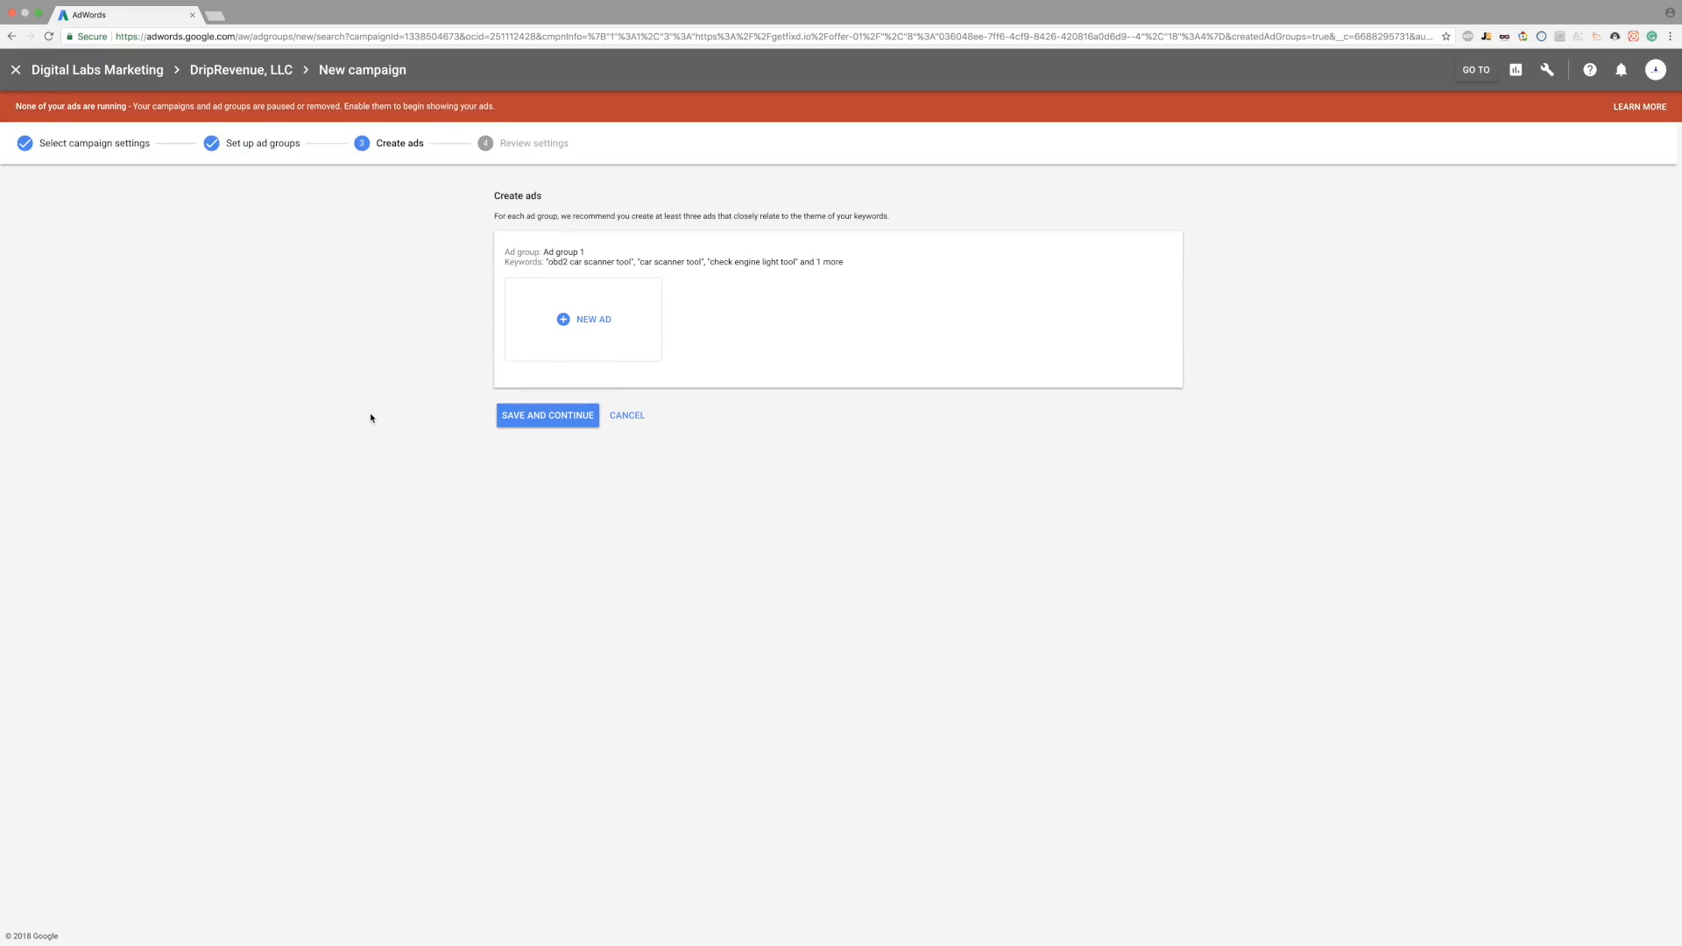
click(585, 320)
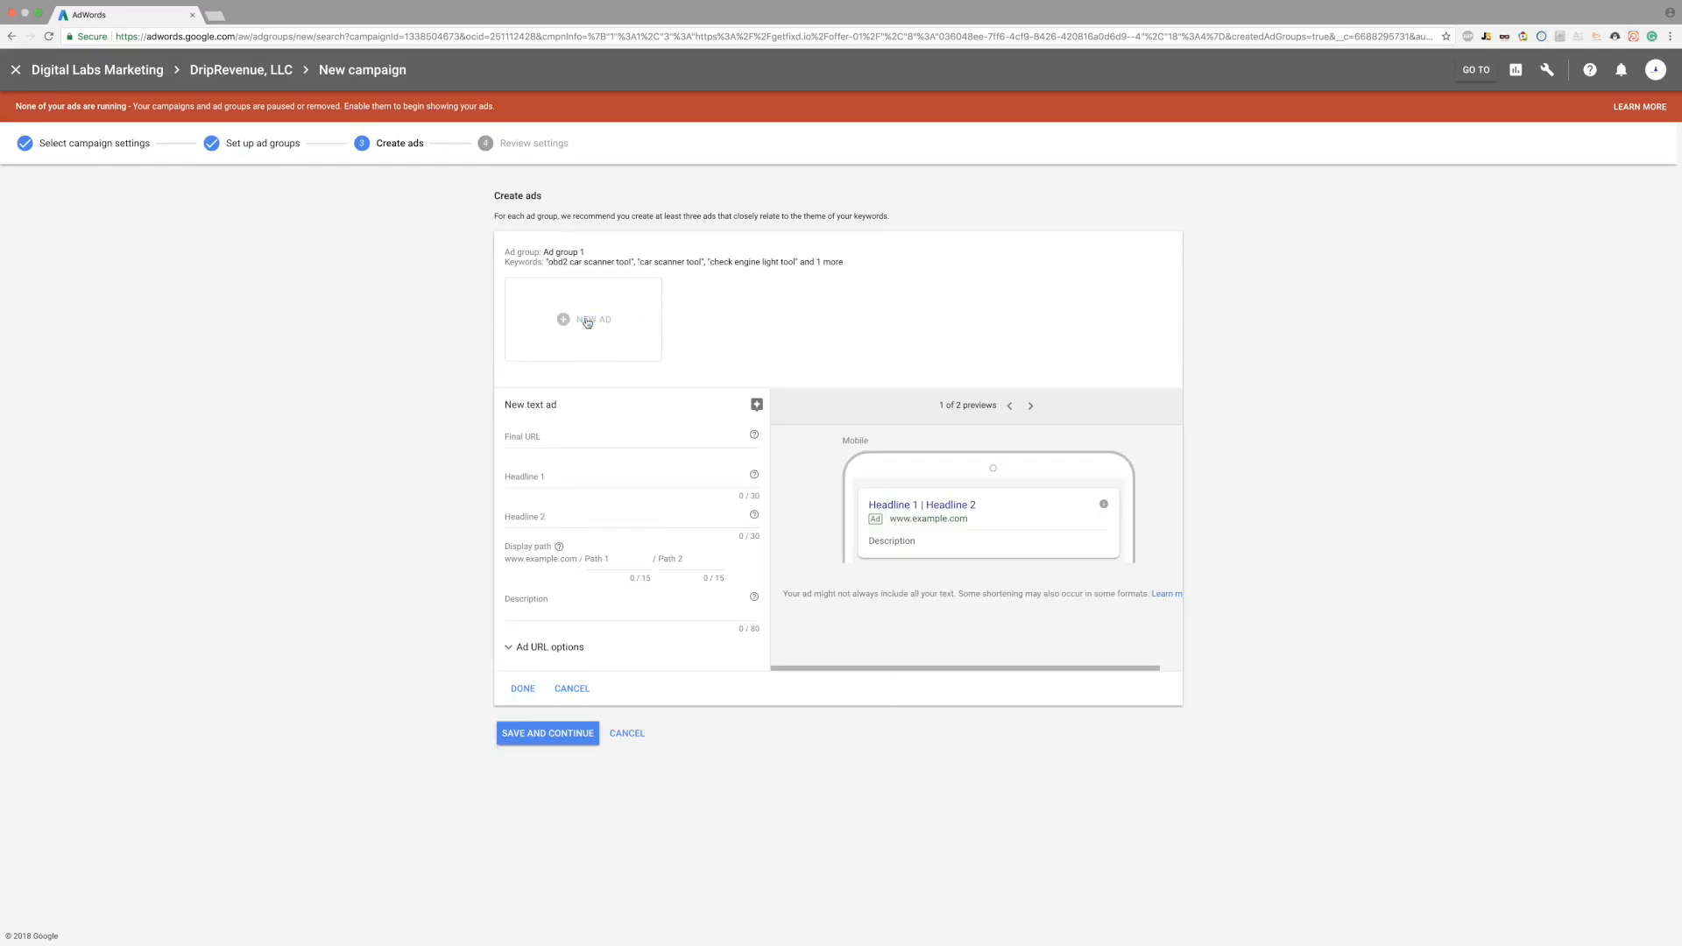
click(573, 435)
text(https://getfixd.io/offer-01/)
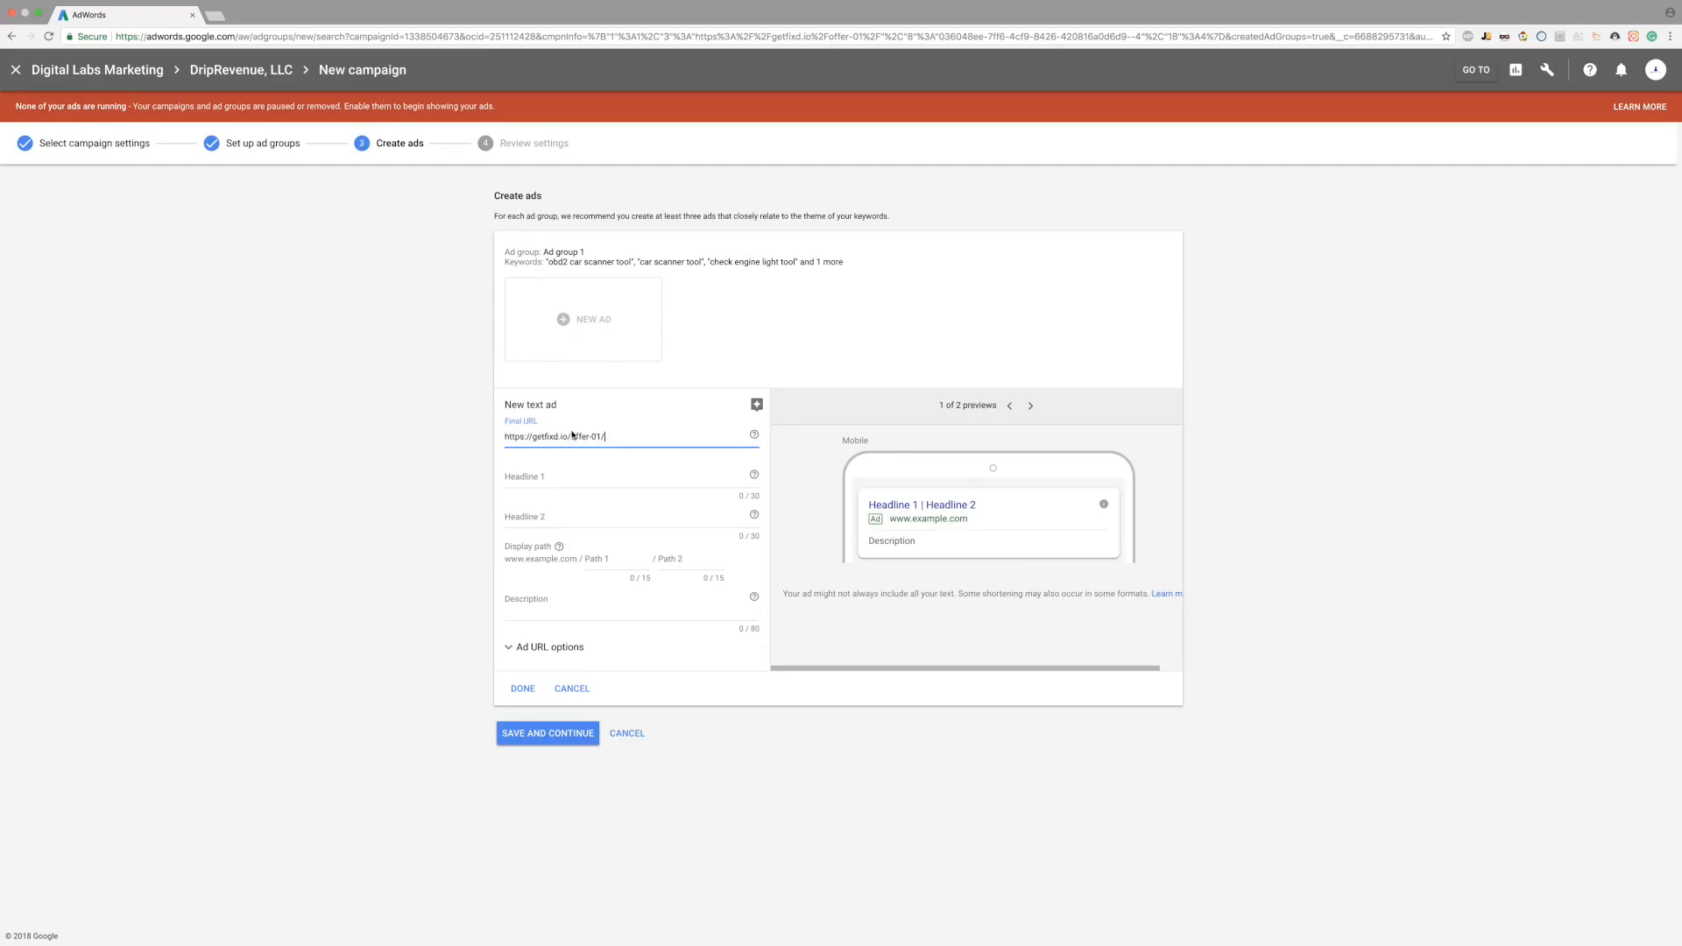
click(563, 476)
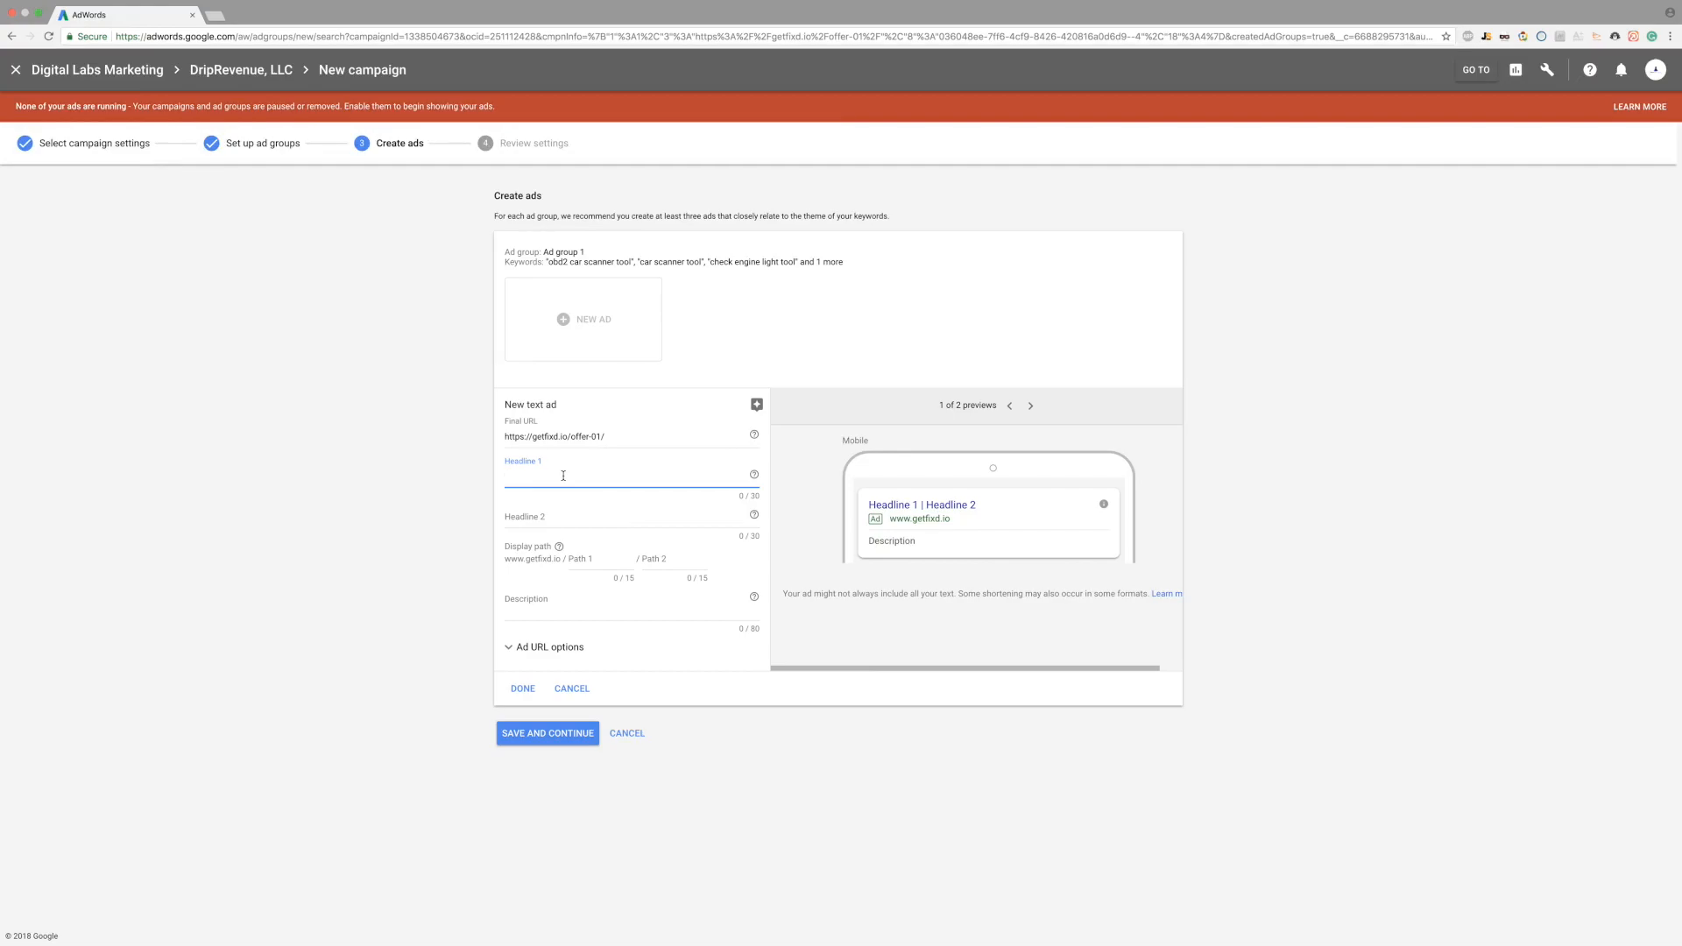
text(FIXD Car Scanner Tool)
key(Tab)
text(T)
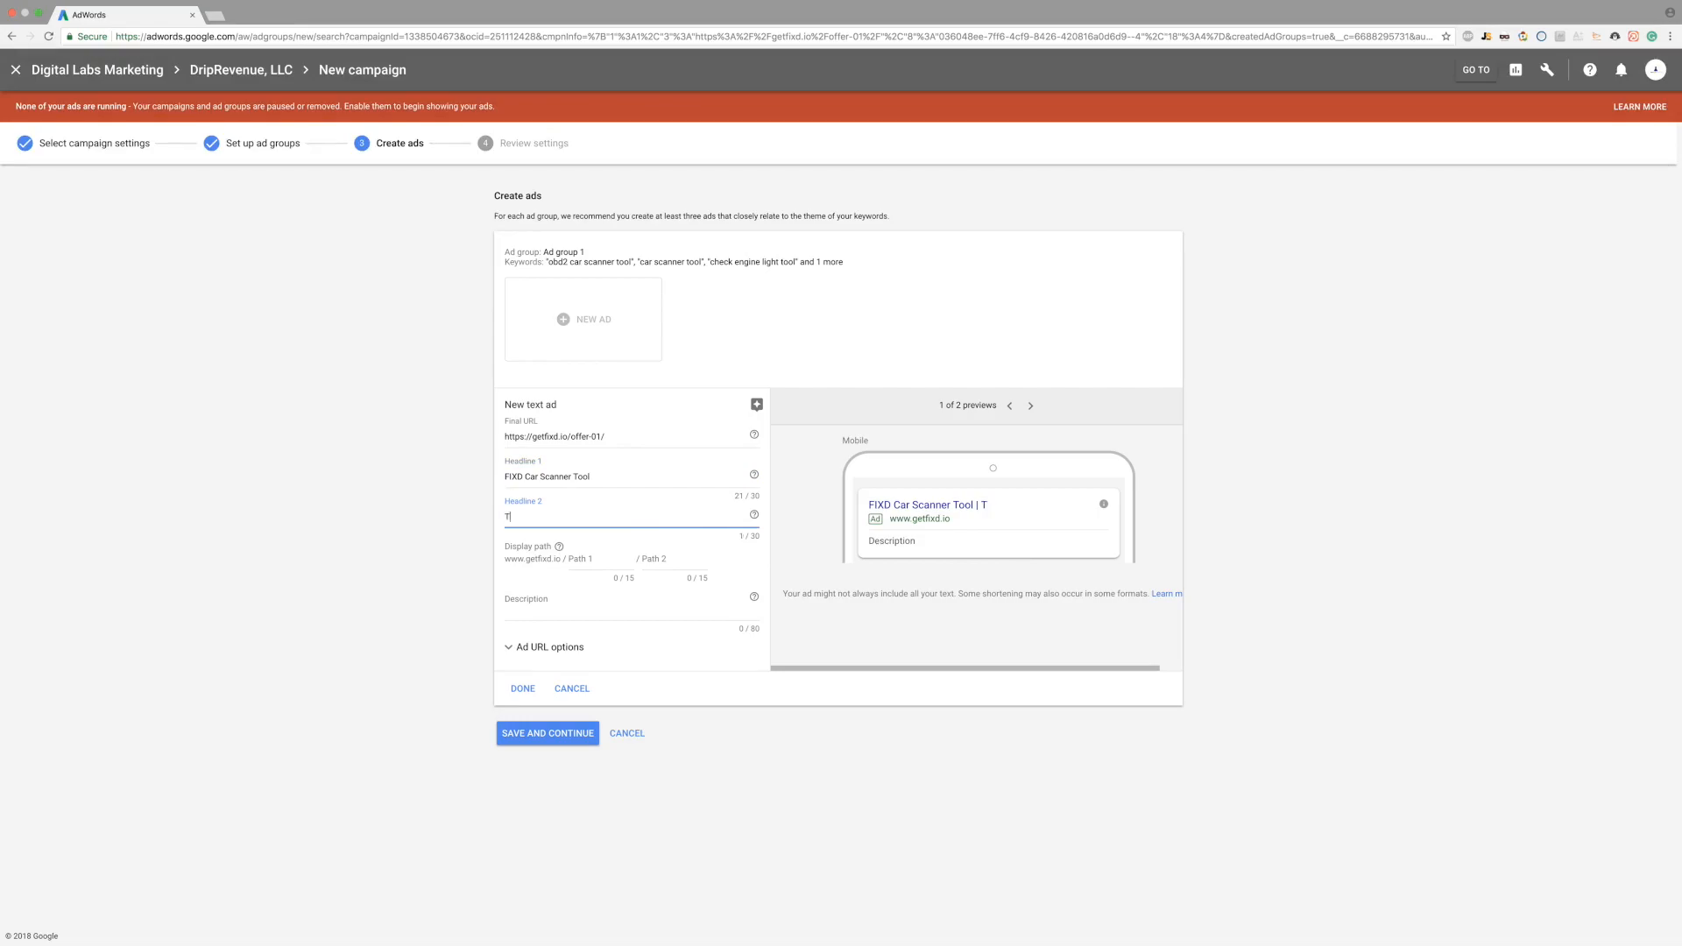
text(he Best Car Scanner Tool Of 2018)
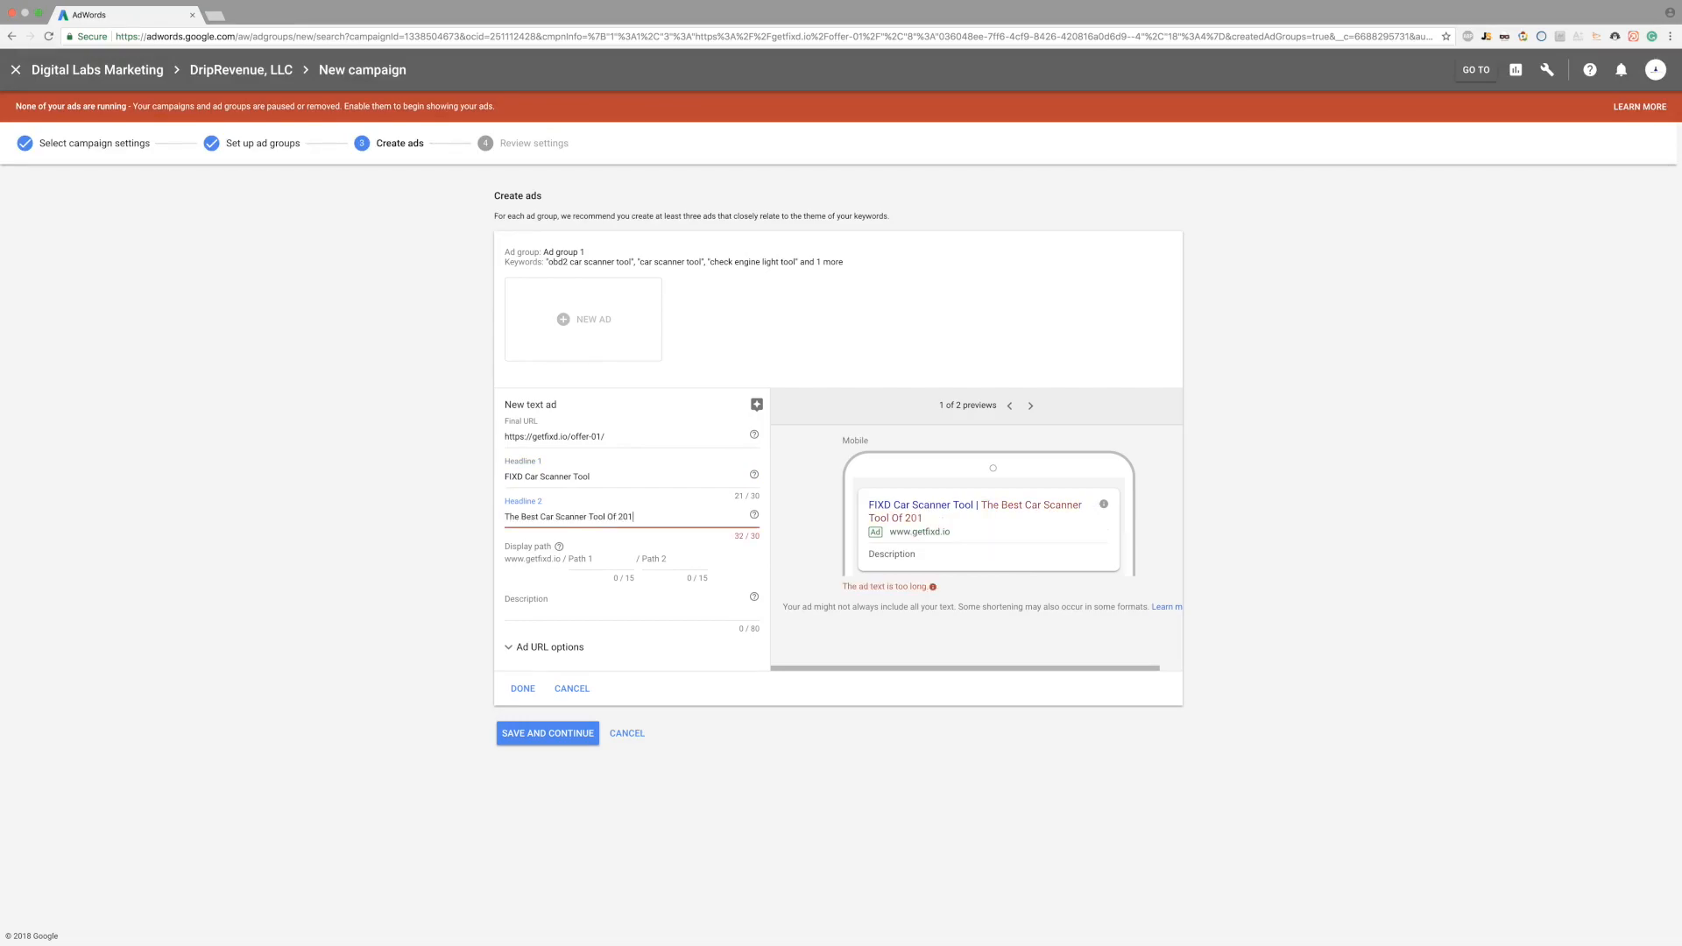
key(super+a)
key(BackSpace)
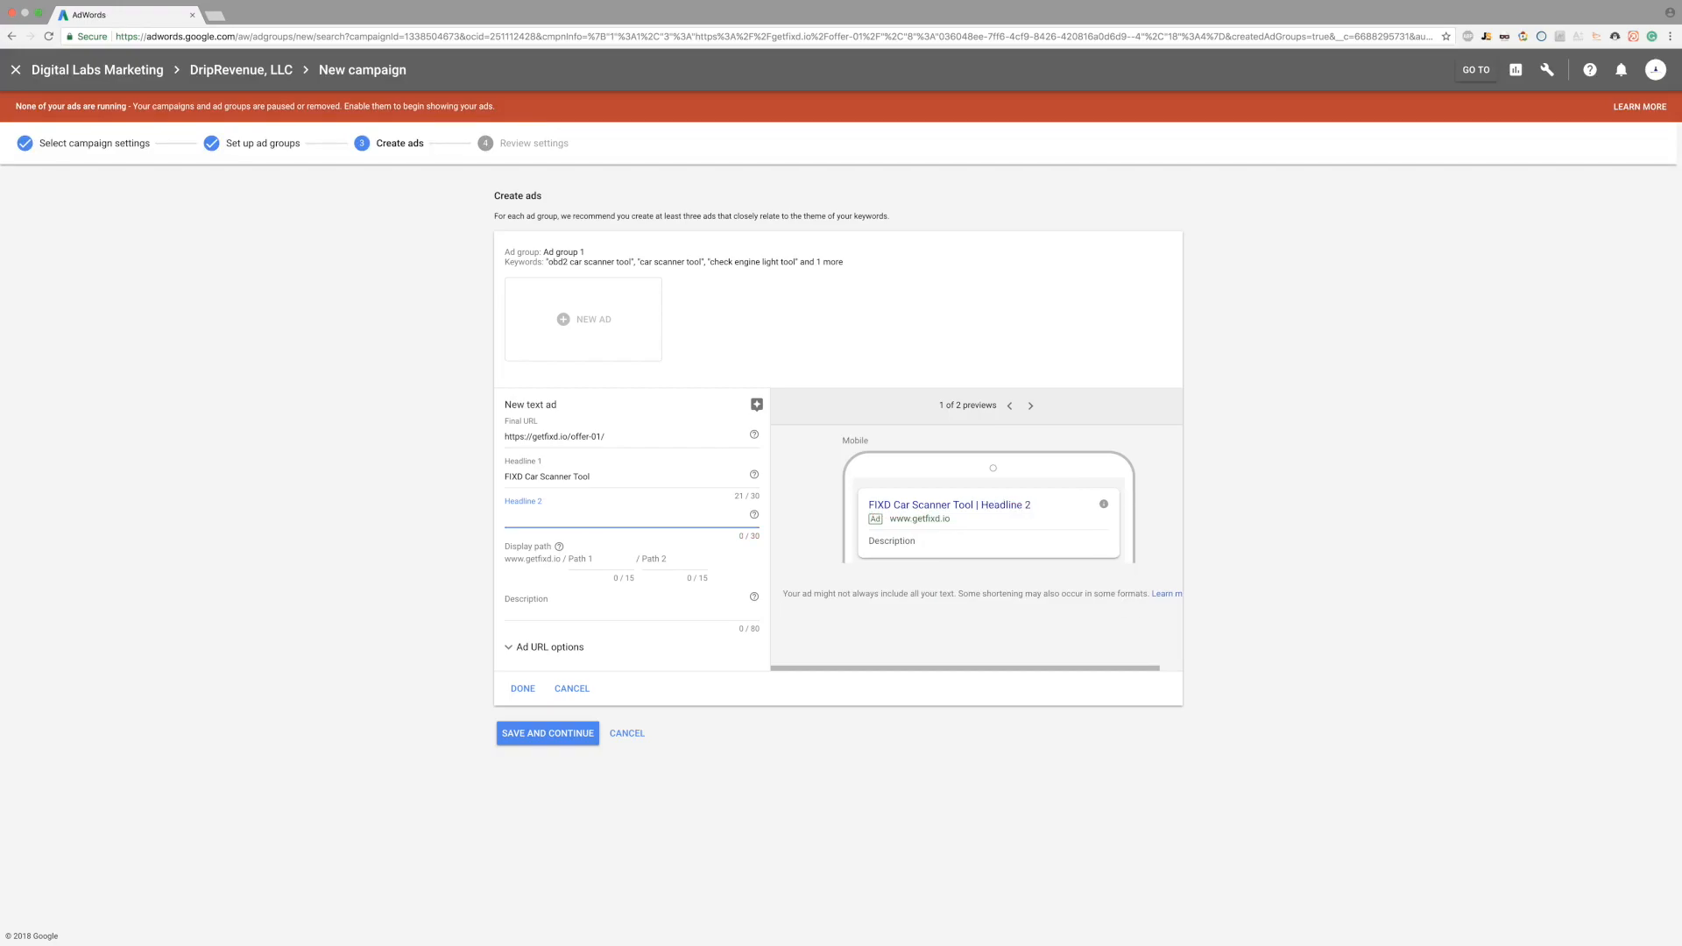
- Set the ad's Headline 2 to "2018's Best ODD2 Car Scanner"
text(2018's Best Car Scanner)
text(ODD)
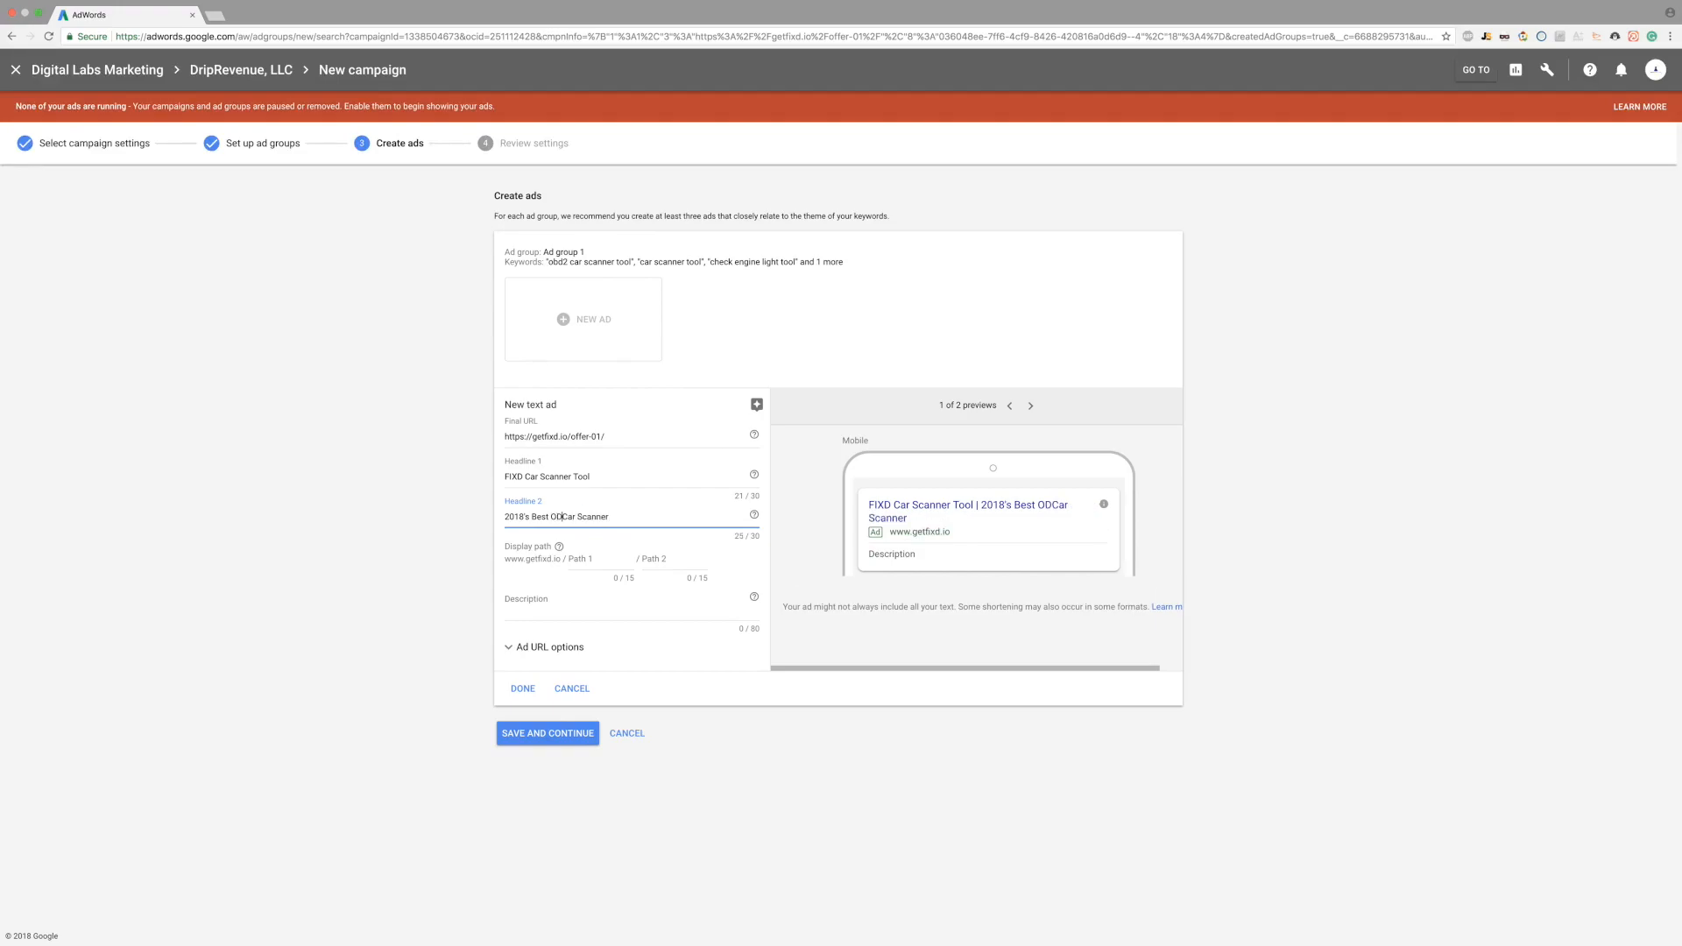
text(2)
- Set the ad's description to "Use FIXD to find out what is wrong with your car and how much the repairs cost!"
click(571, 595)
text(Use FIXD to find out wh)
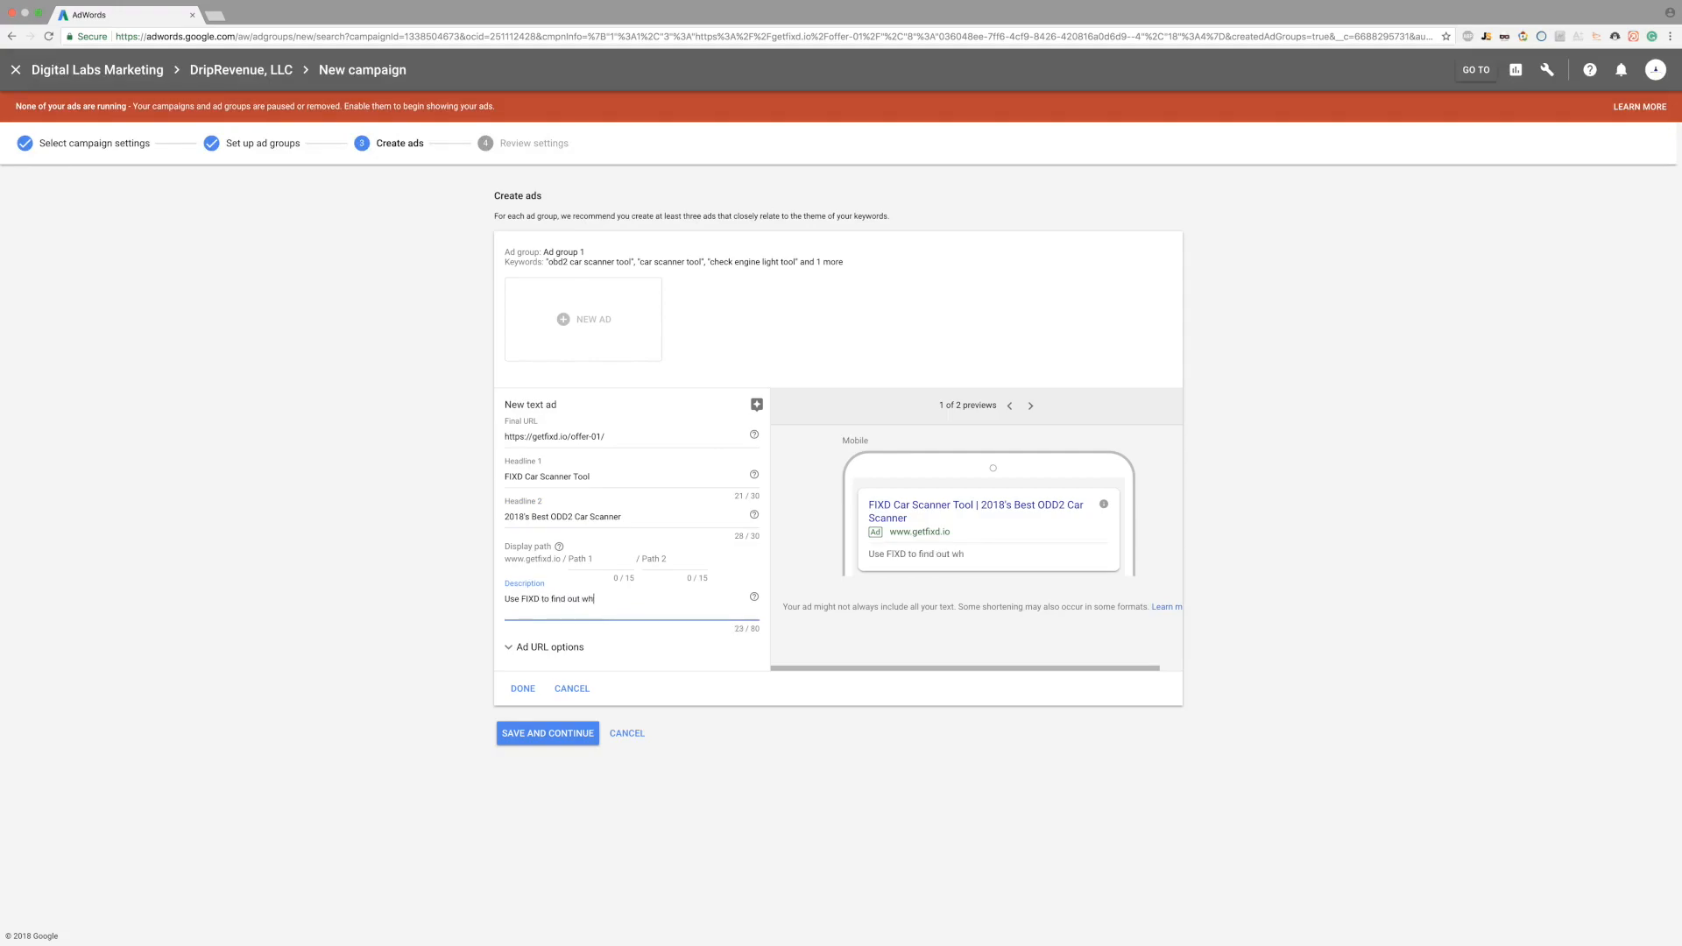
text(at is wrong with your car and how much the repairs cost!)
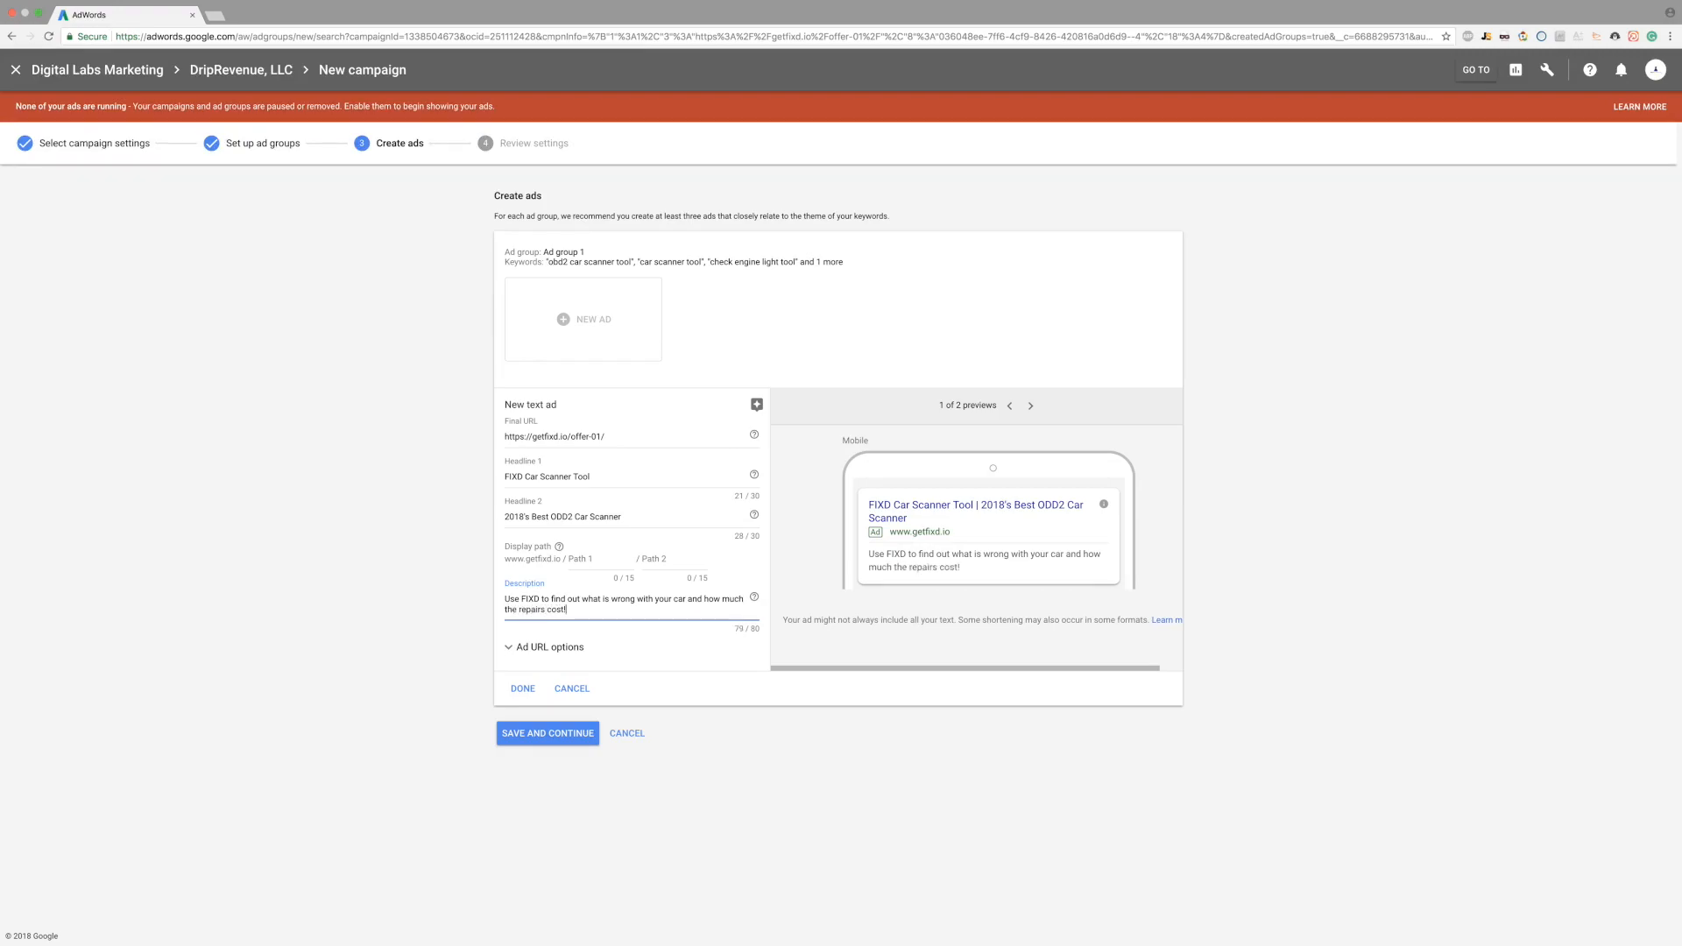
- Add a ™ symbol directly after FIXD in the ad's Headline 1
click(452, 433)
click(519, 477)
text(™)
click(422, 469)
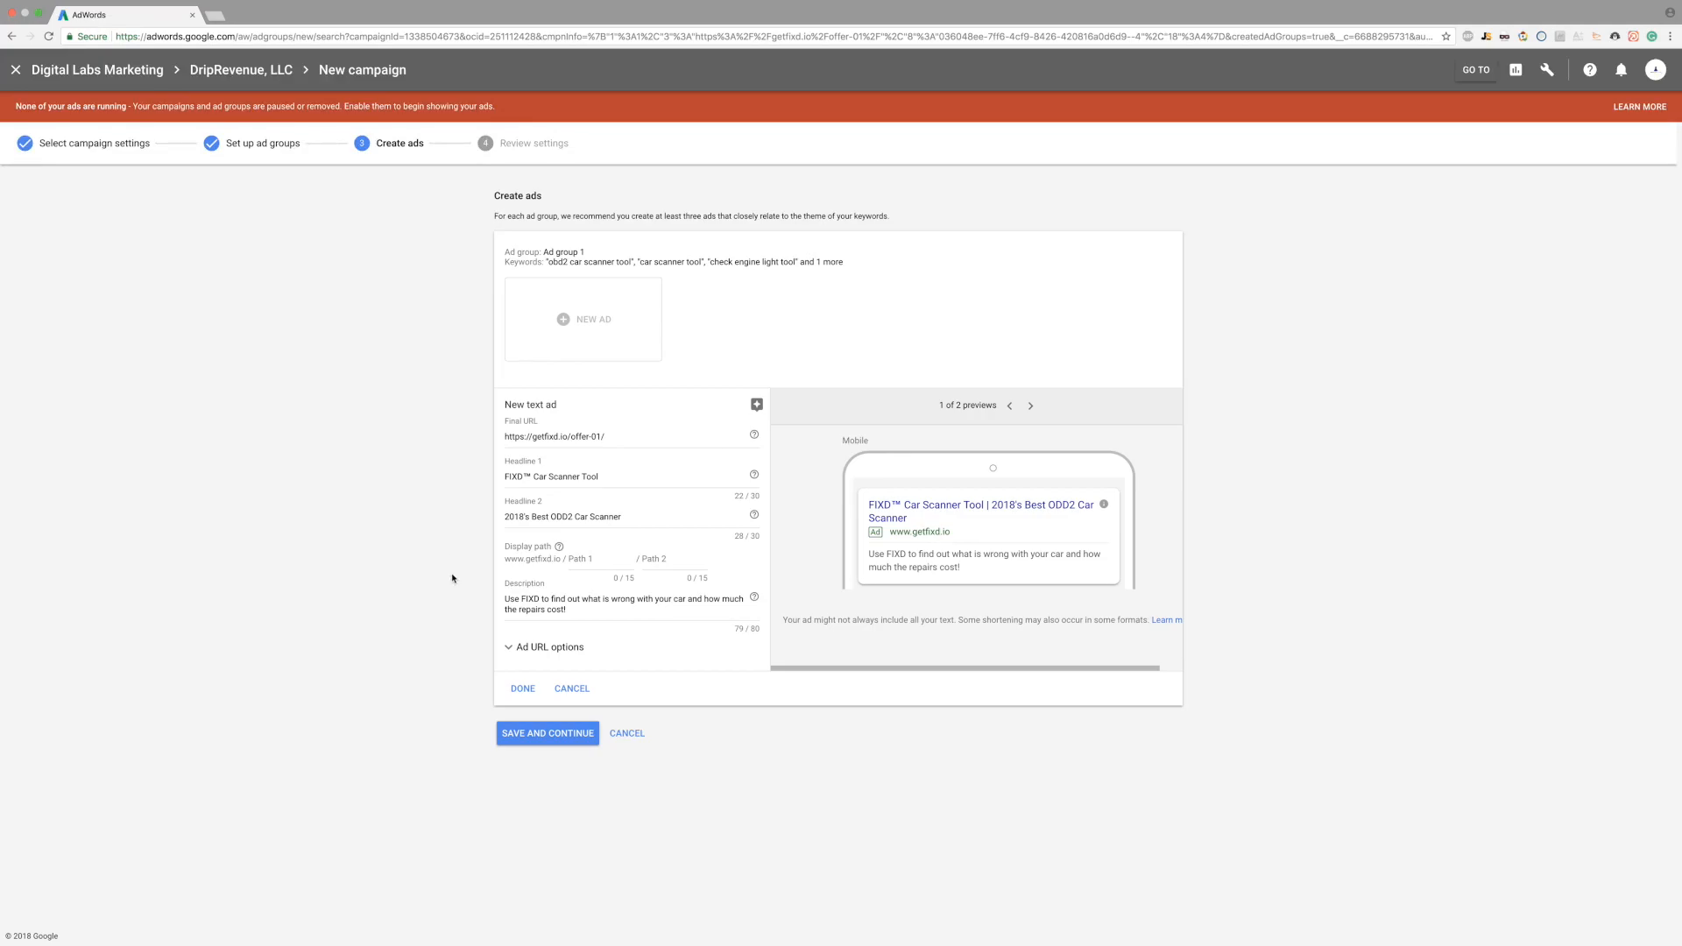
- Finish the text ad with its URL options left empty, and save the ad group's ads
click(531, 650)
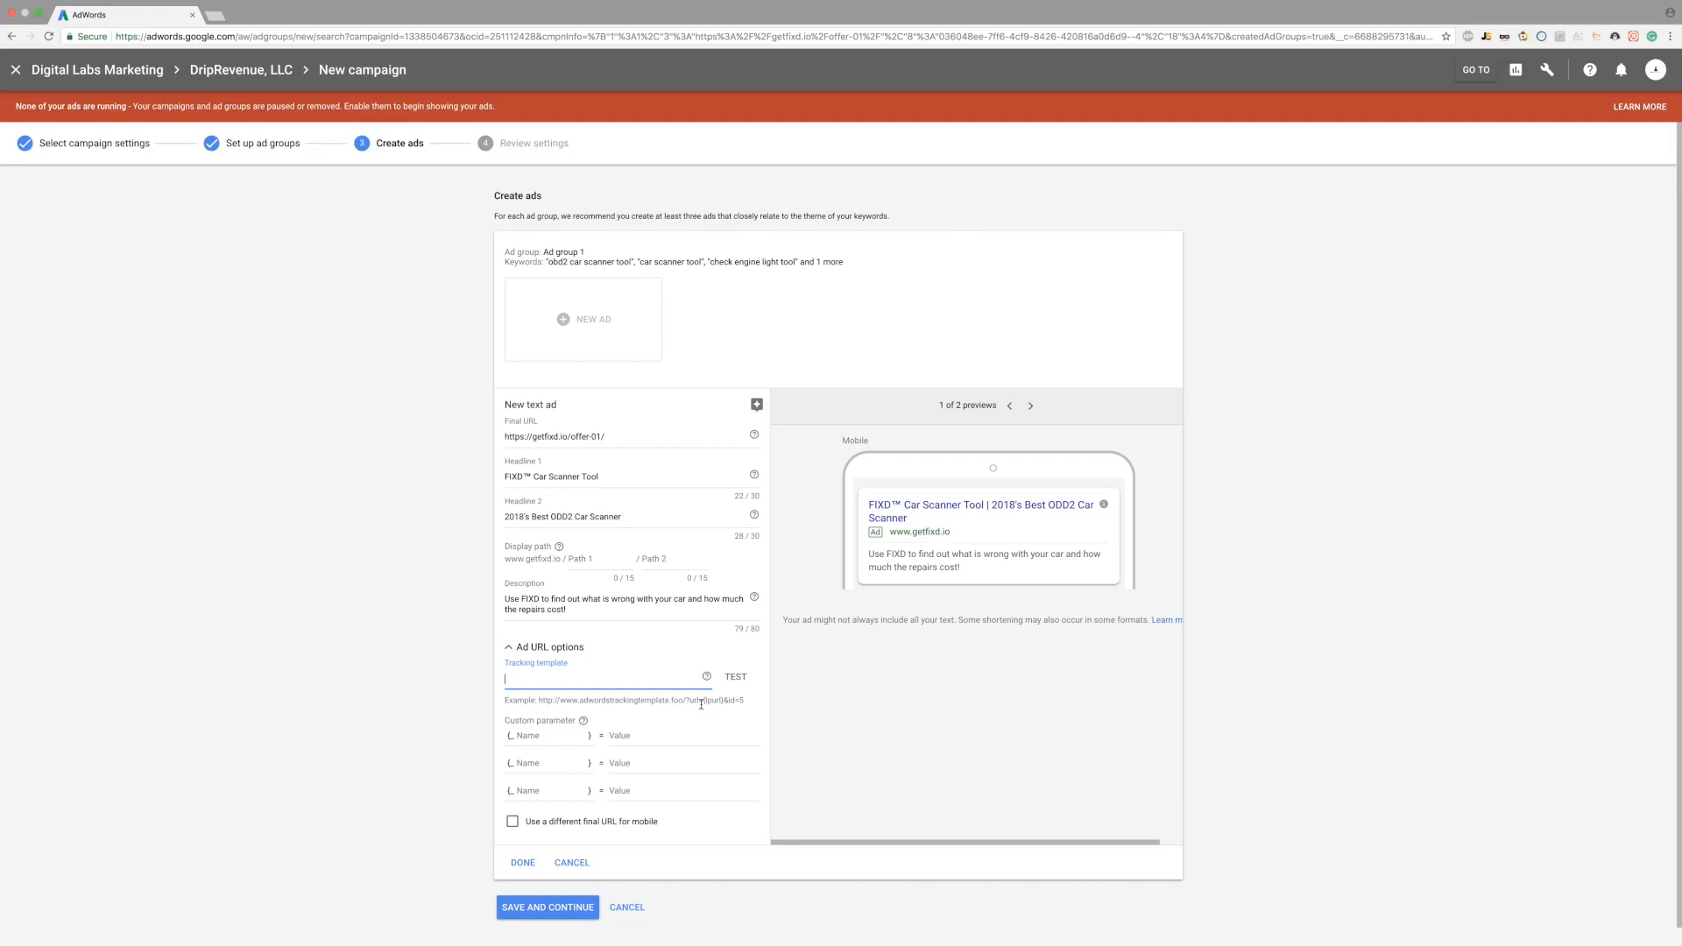
click(528, 645)
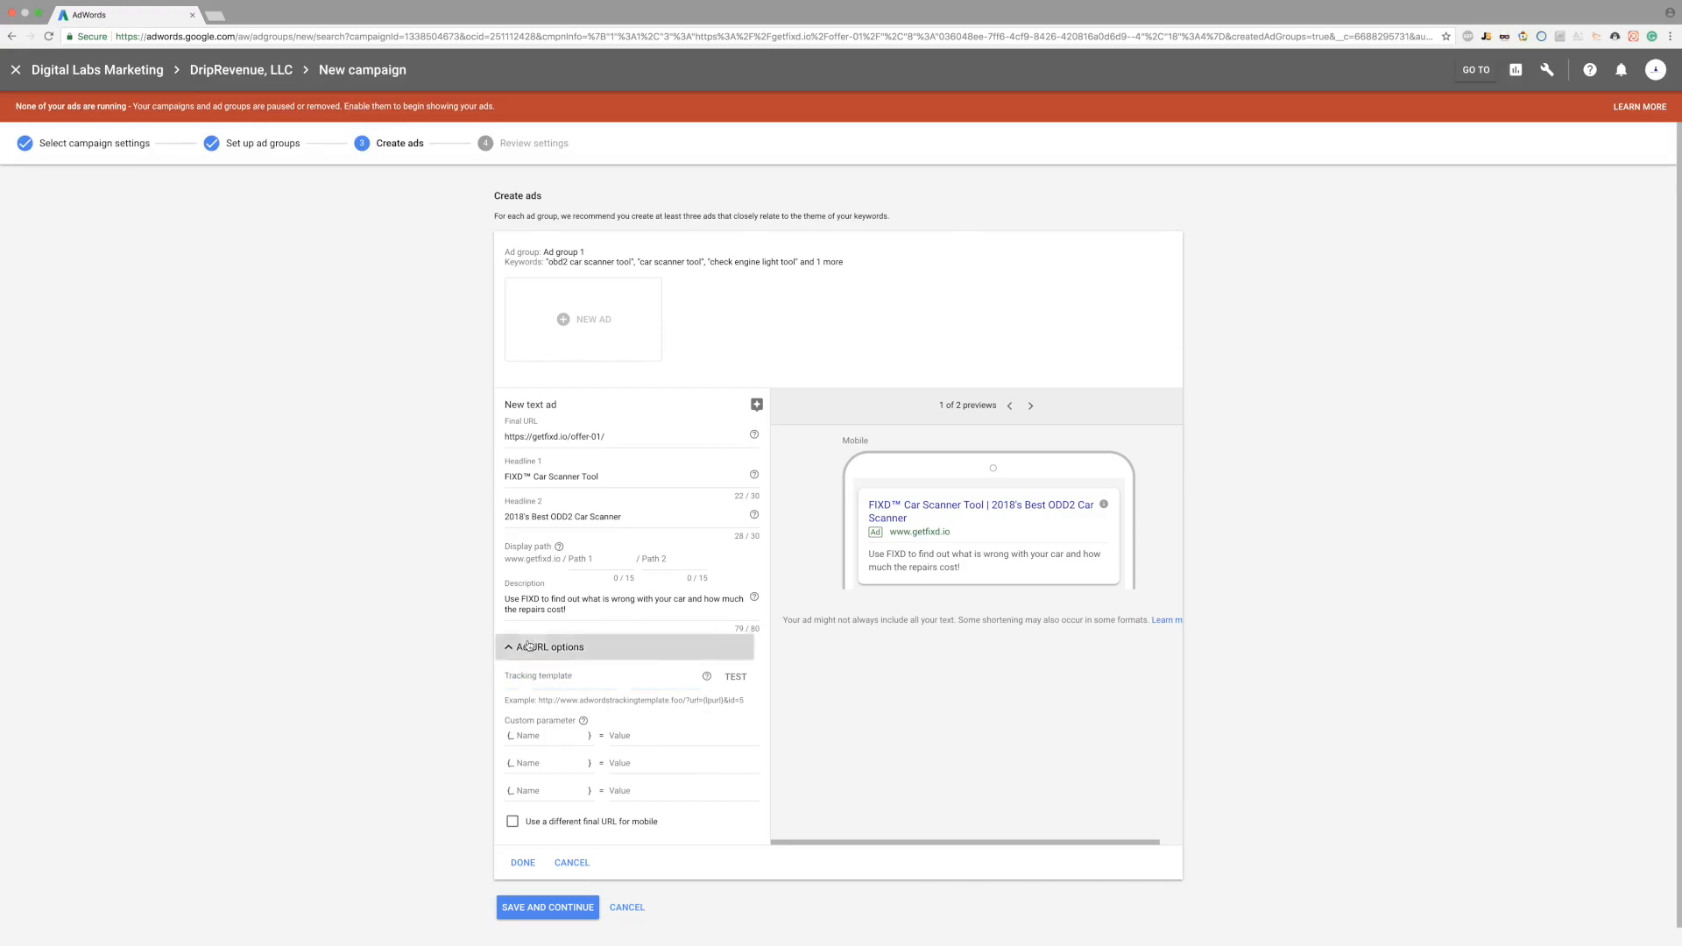
click(523, 688)
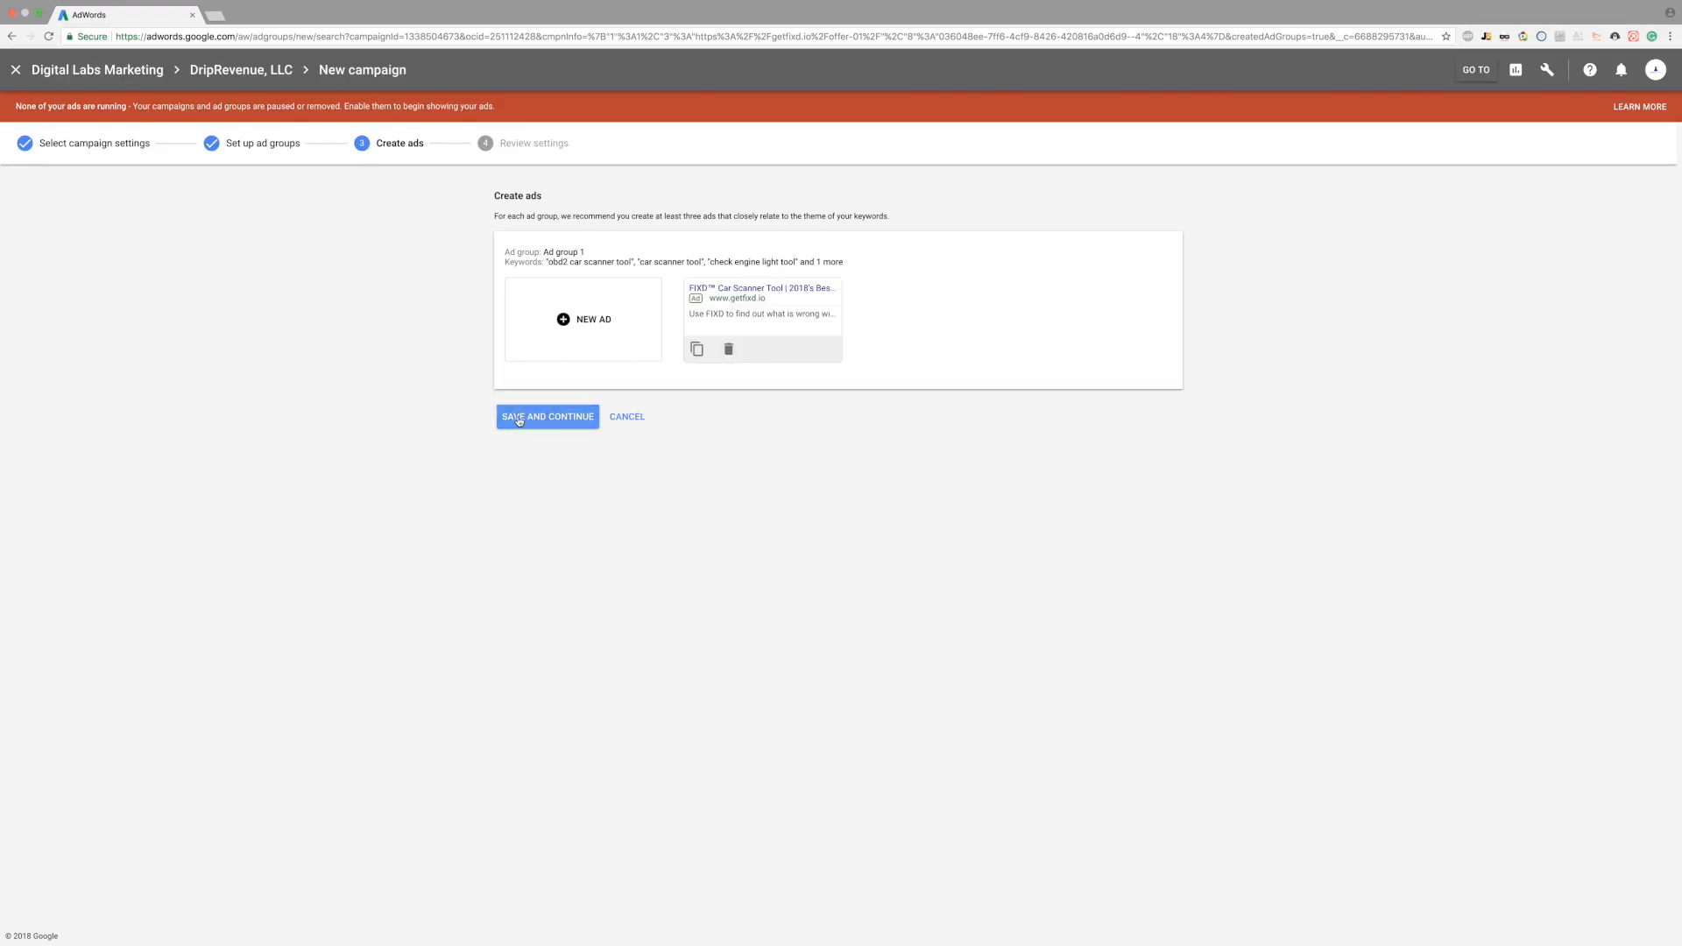
click(518, 418)
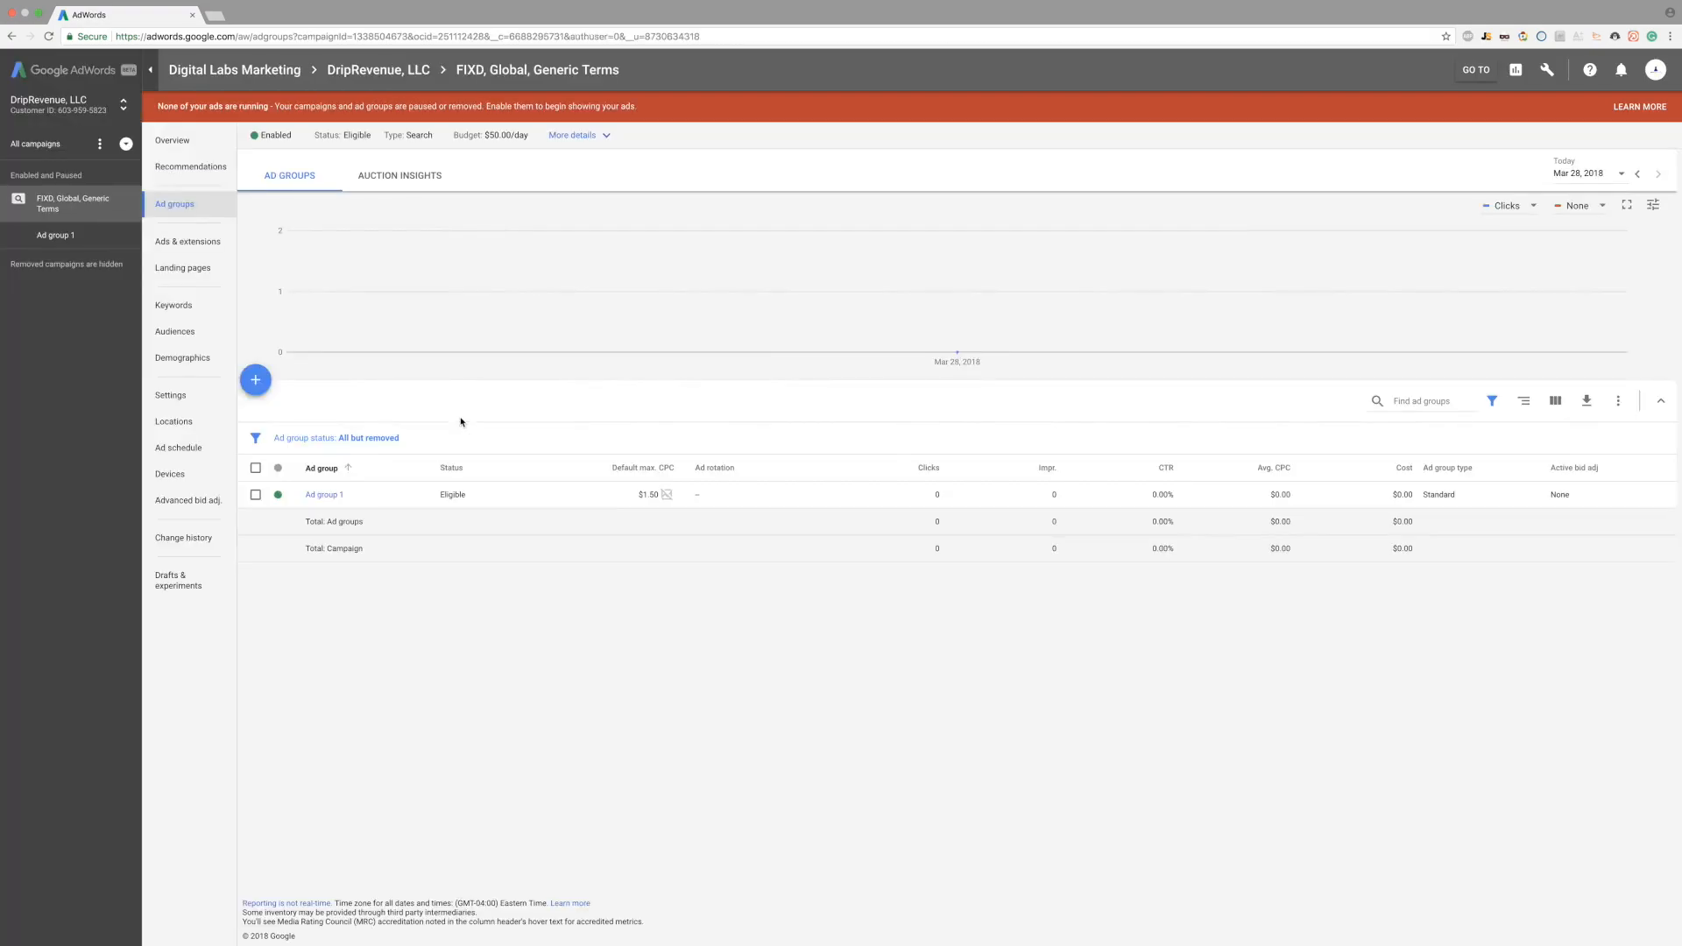
- Open the ads and extensions of the "FIXD, Global, Generic Terms" campaign
click(194, 247)
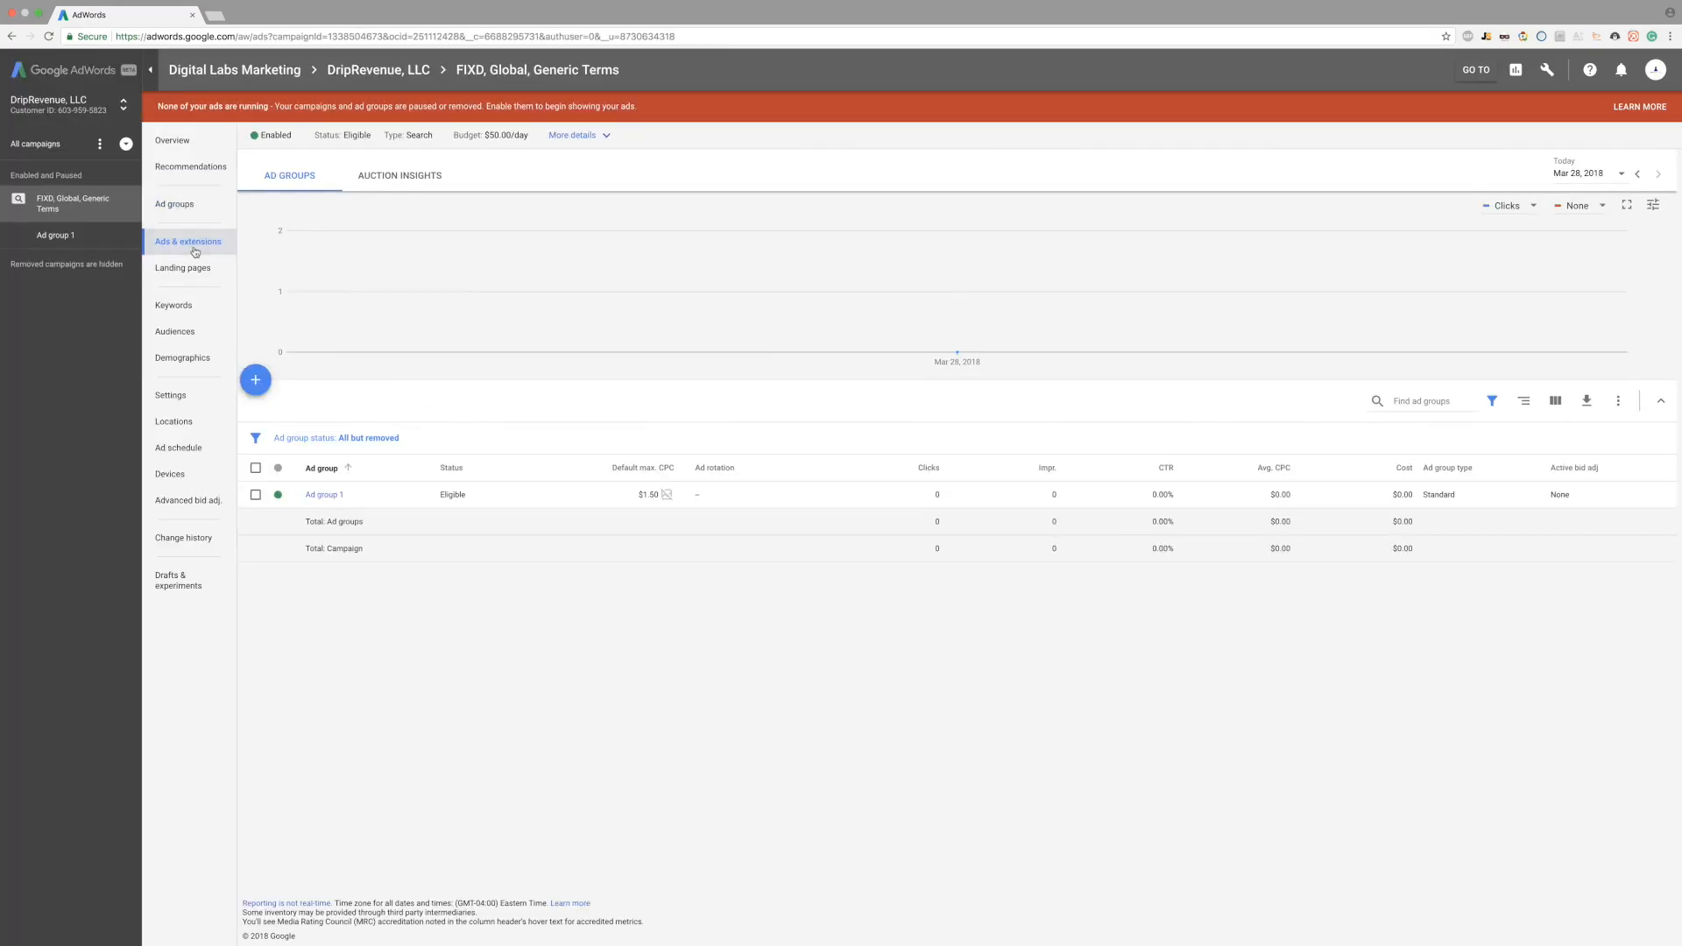